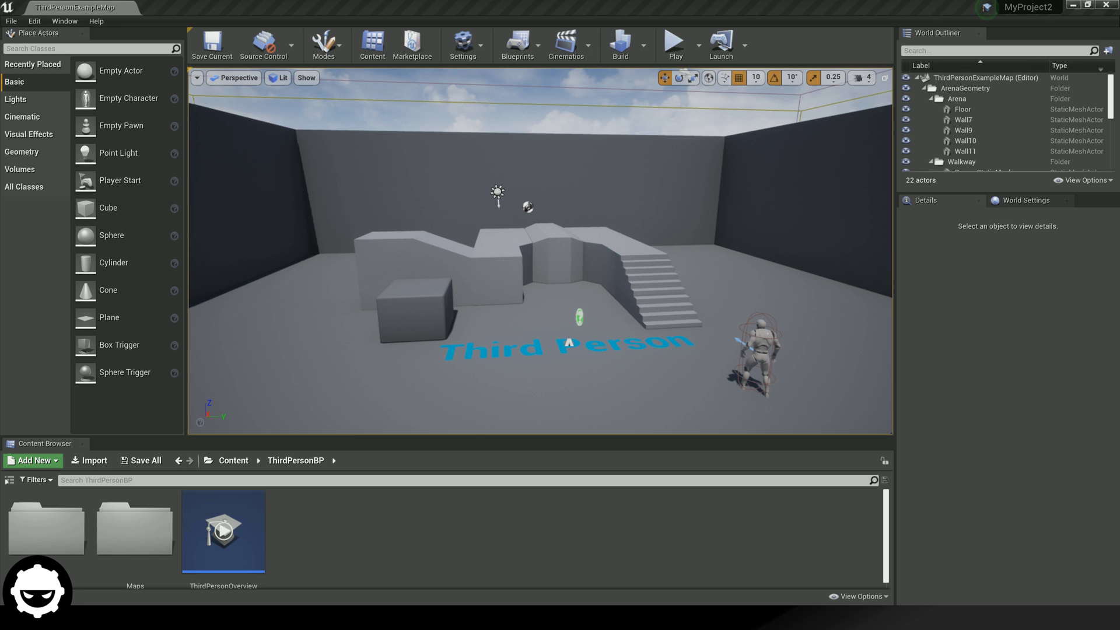
Step: Enable the Voxel Plugin Free plugin, restart the editor, and close the plugin window and the thank-you notification
{"action": "left_click", "coordinate": [35, 21]}
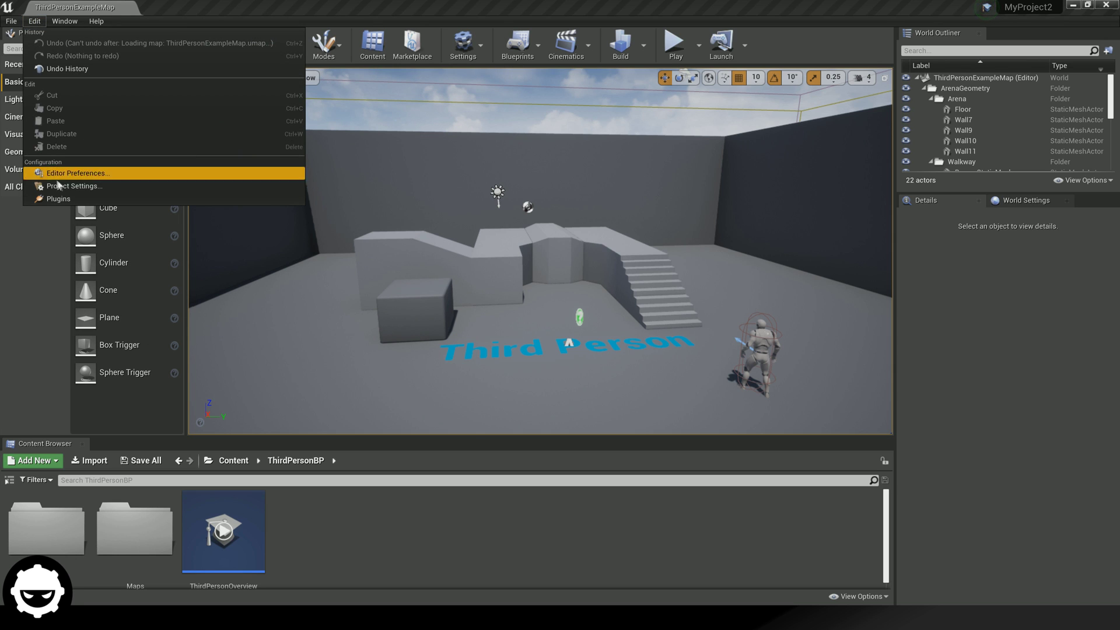
{"action": "left_click", "coordinate": [64, 198]}
{"action": "left_click", "coordinate": [350, 299]}
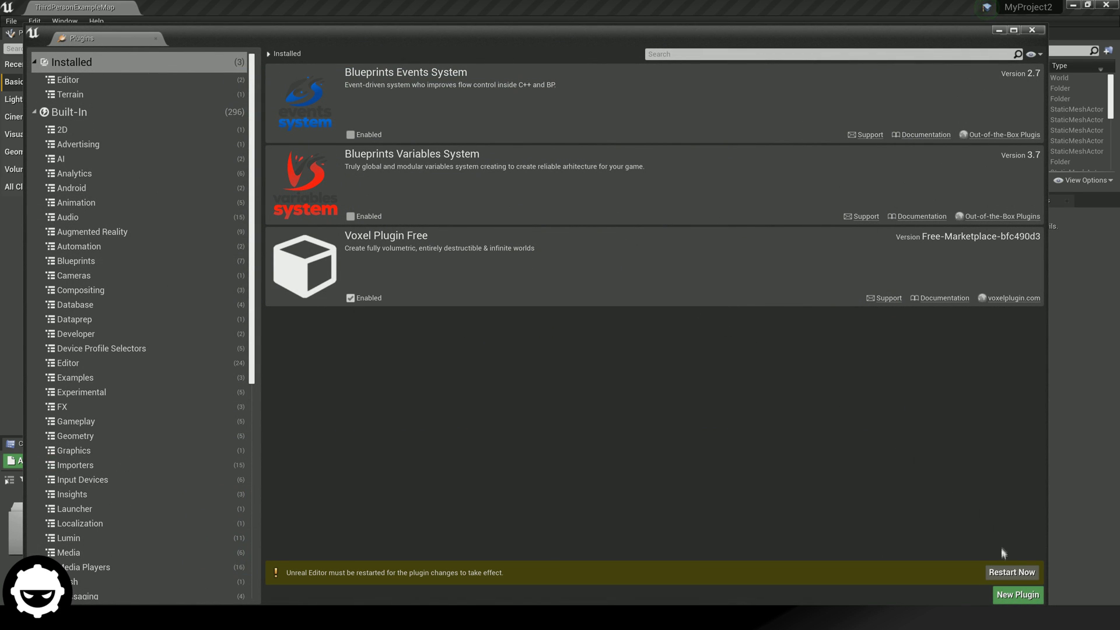
{"action": "left_click", "coordinate": [1012, 572]}
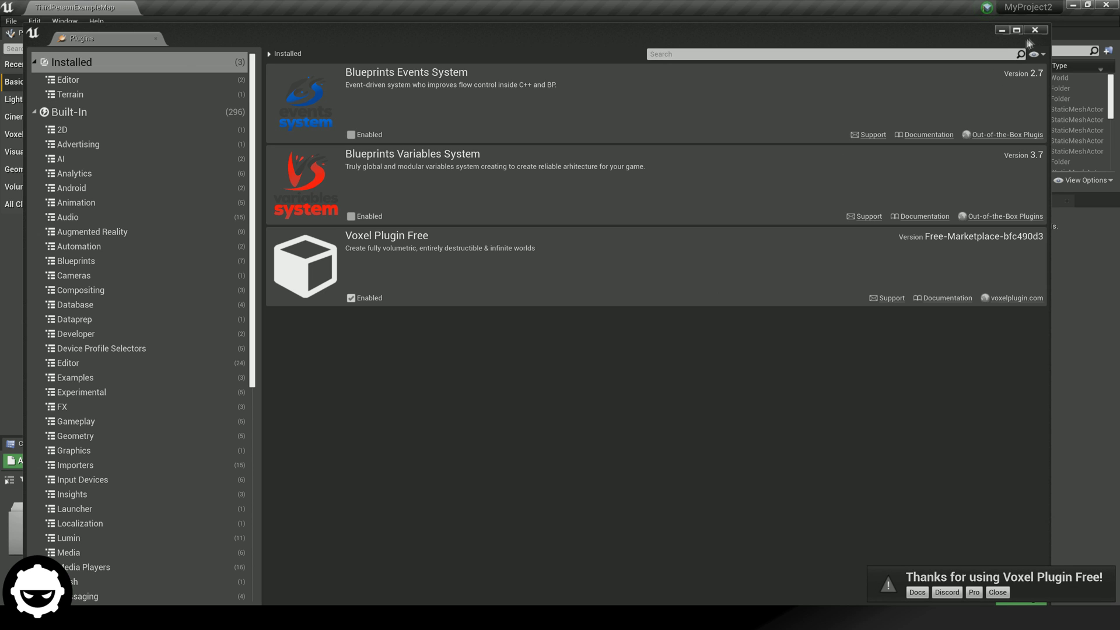
{"action": "left_click", "coordinate": [1035, 30]}
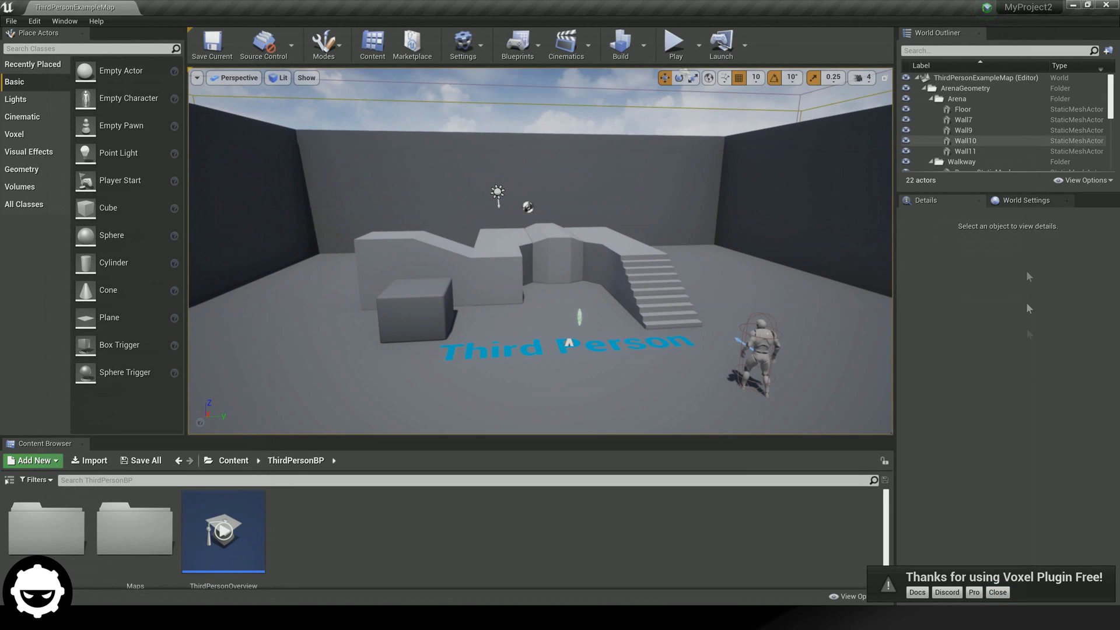
{"action": "left_click", "coordinate": [1001, 594]}
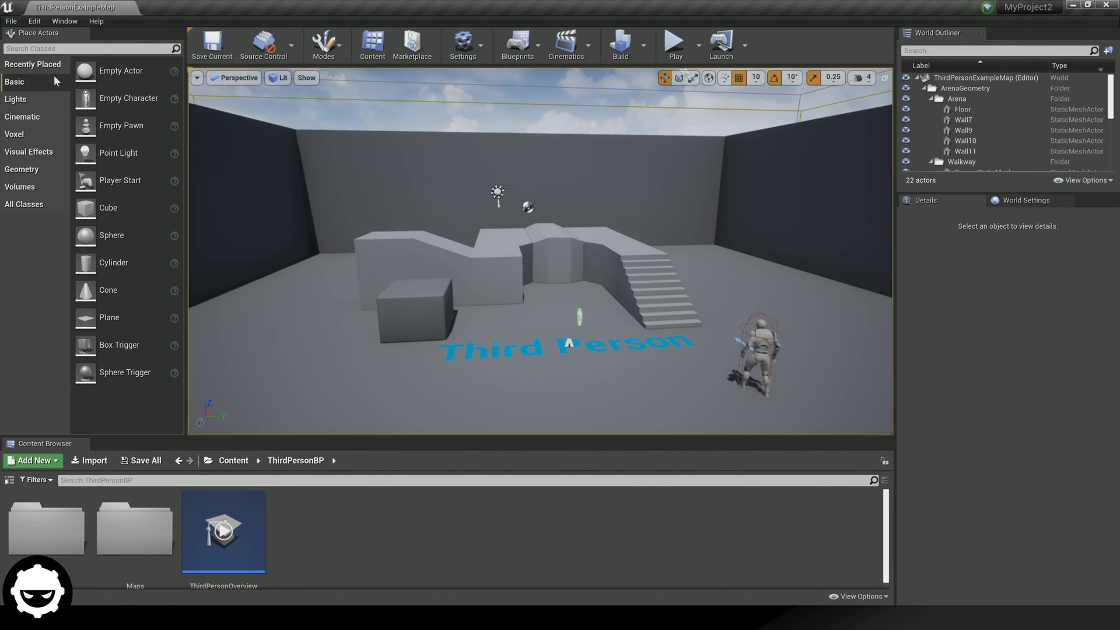
Step: Create a new level from the Default template and delete its floor
{"action": "left_click", "coordinate": [11, 21]}
{"action": "left_click", "coordinate": [29, 43]}
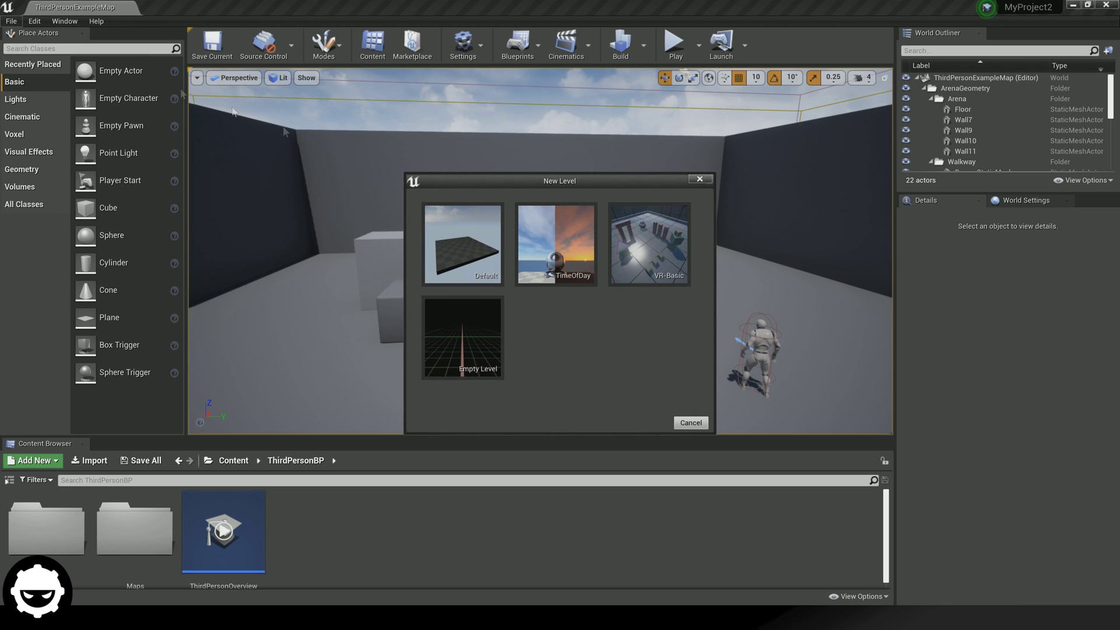
{"action": "left_click", "coordinate": [461, 249]}
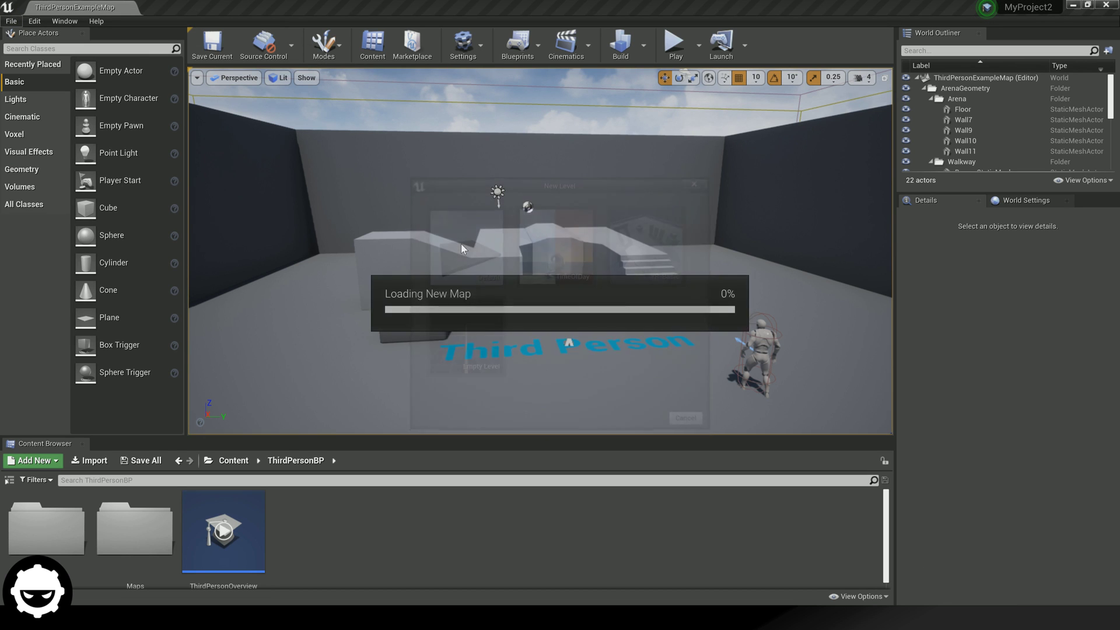
{"action": "key", "text": "Delete"}
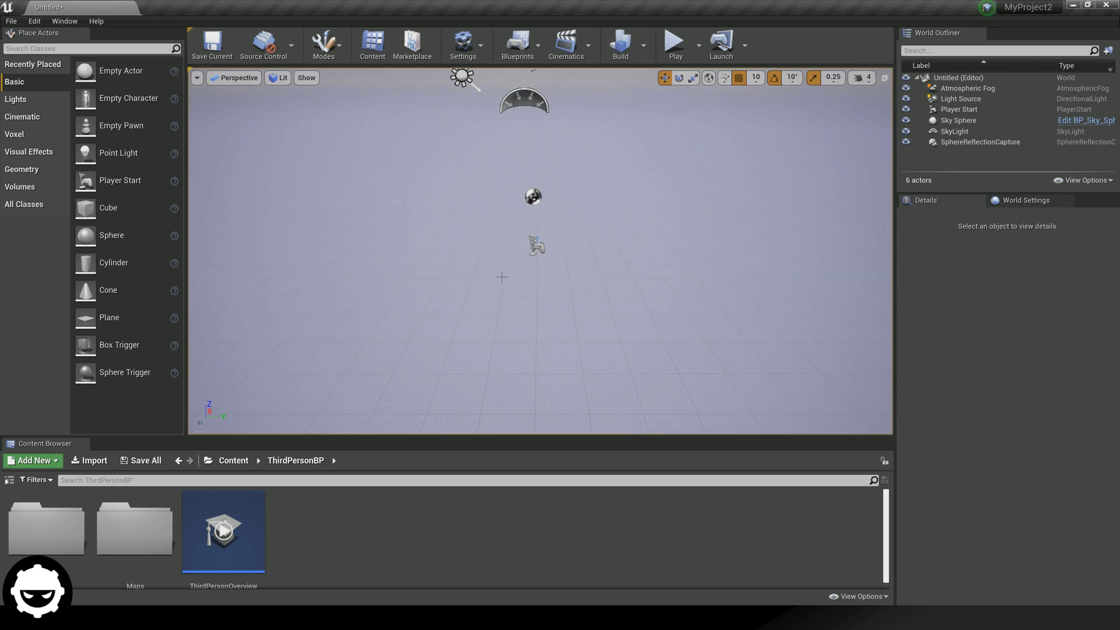
{"action": "scroll", "coordinate": [511, 275], "scroll_direction": "down", "scroll_amount": 5}
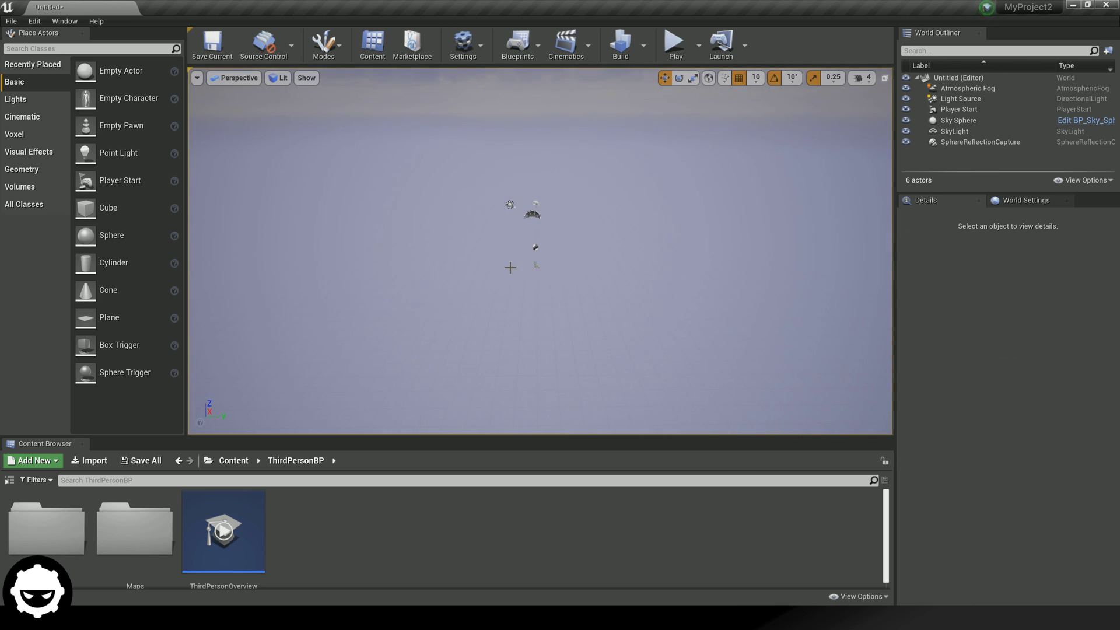
Step: Add a voxel world to the level in the Voxels editor mode and select the VoxelWorld actor
{"action": "left_click", "coordinate": [323, 44]}
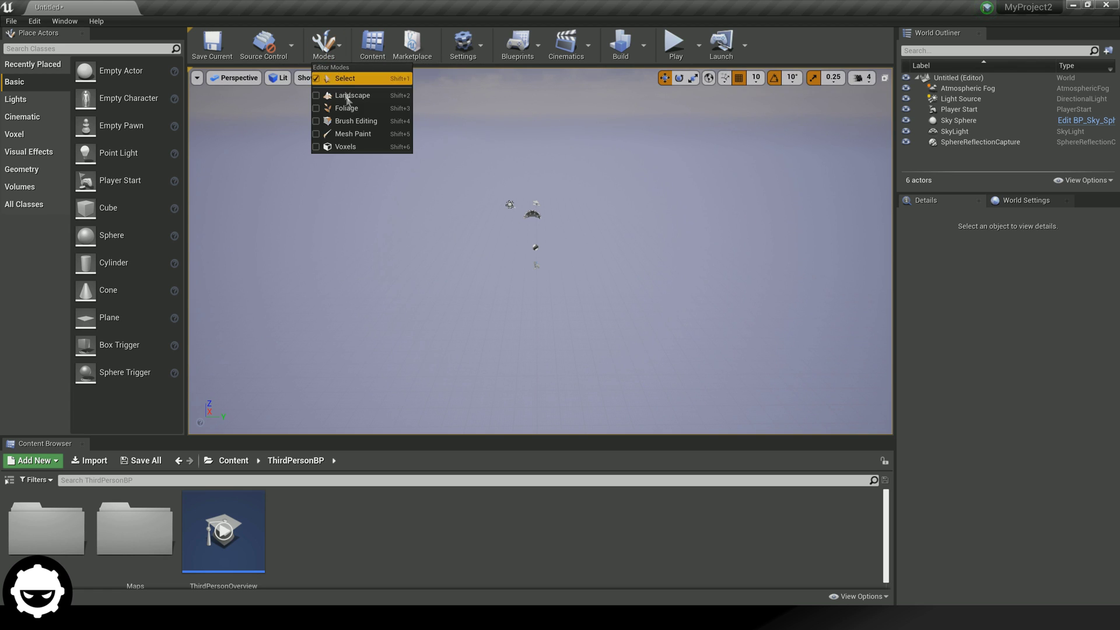
{"action": "left_click", "coordinate": [347, 146]}
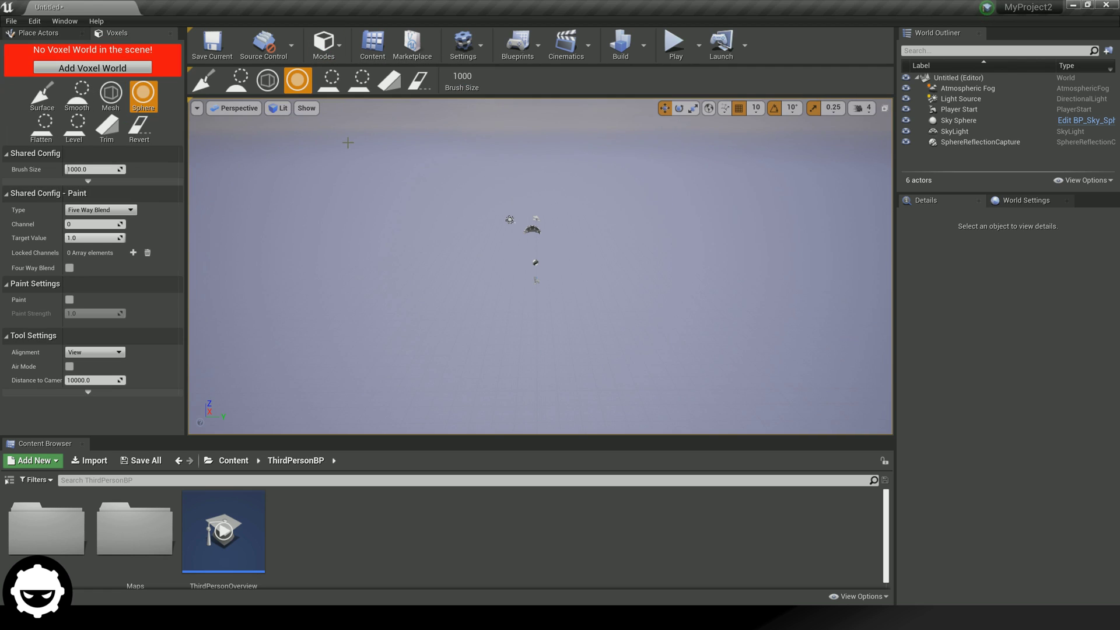
{"action": "left_click", "coordinate": [119, 68]}
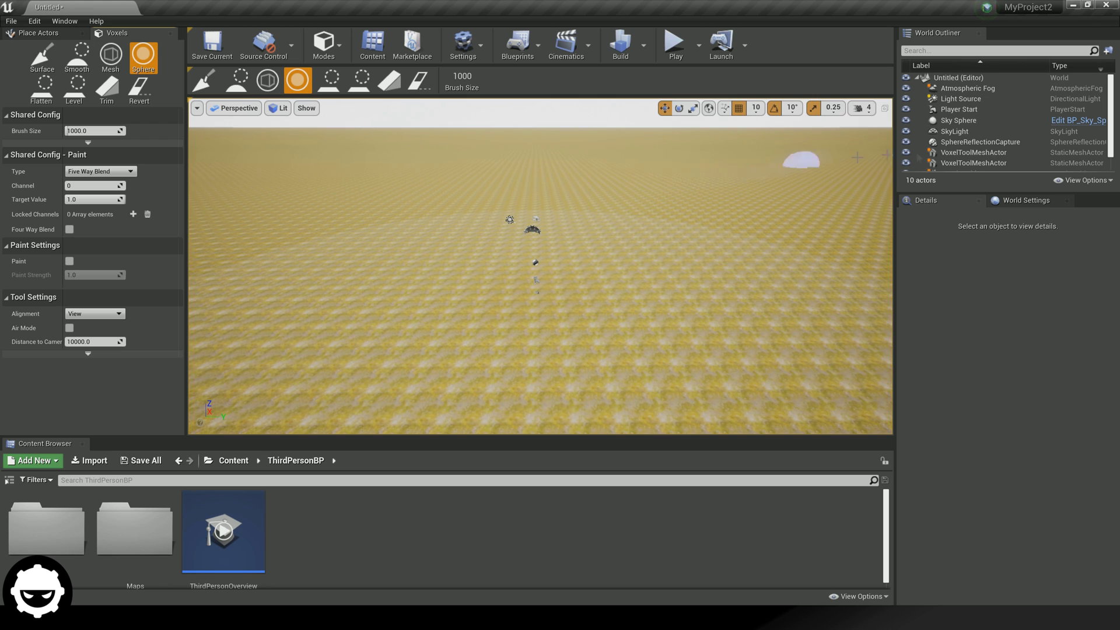
{"action": "scroll", "coordinate": [1112, 143], "scroll_direction": "down", "scroll_amount": 2}
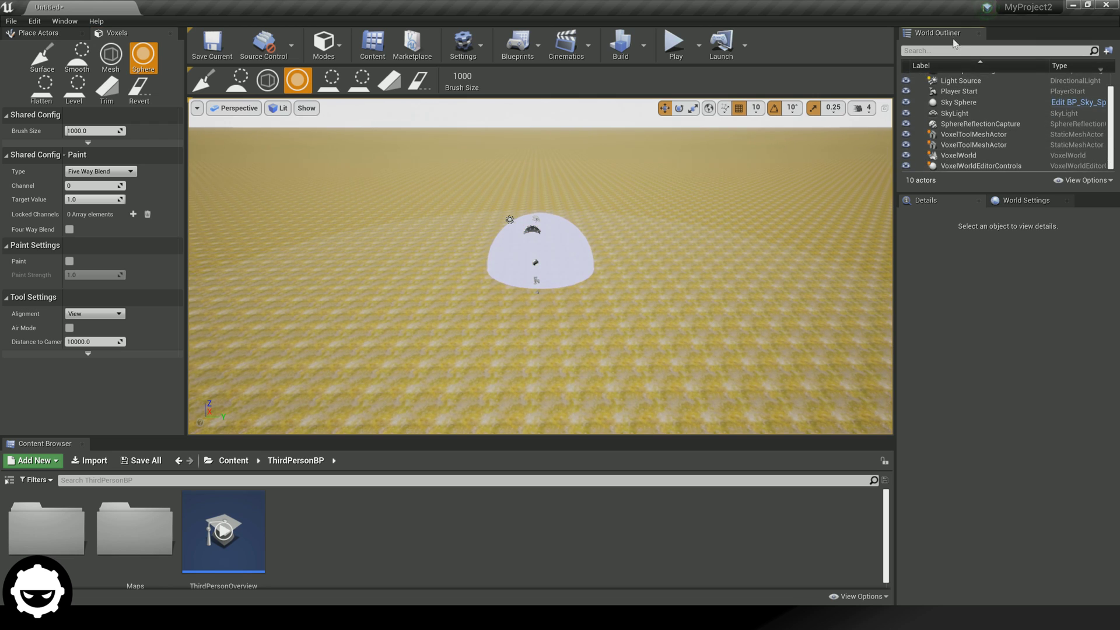
{"action": "left_click", "coordinate": [951, 158]}
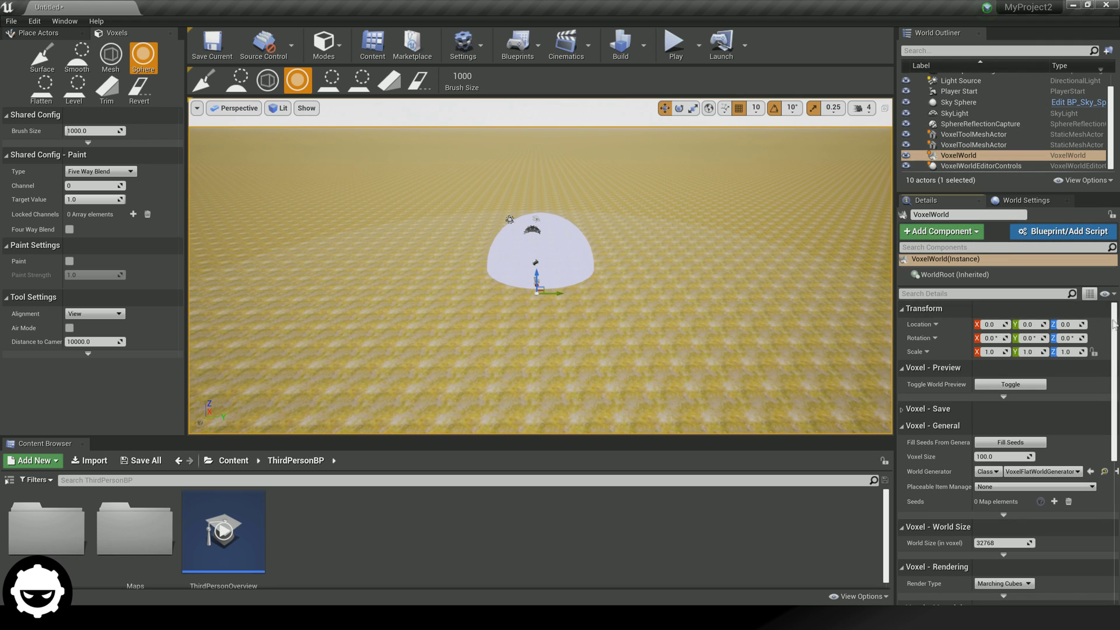
Step: Try the Cubic render type on the voxel world and restore Marching Cubes
{"action": "scroll", "coordinate": [999, 492], "scroll_direction": "down", "scroll_amount": 3}
{"action": "left_click", "coordinate": [999, 488]}
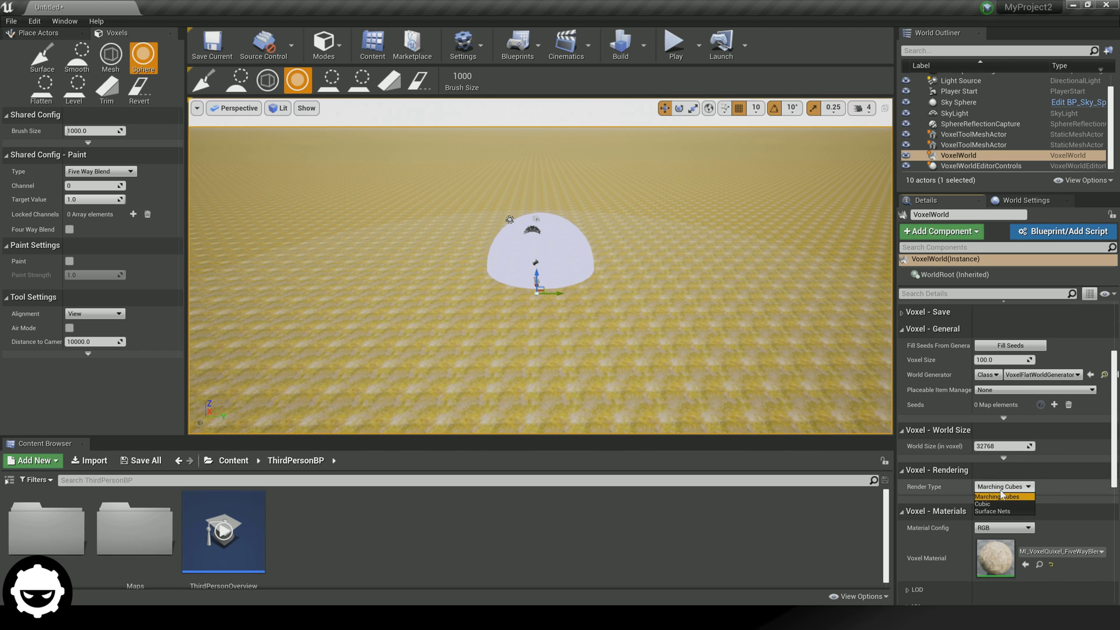
{"action": "left_click", "coordinate": [992, 505]}
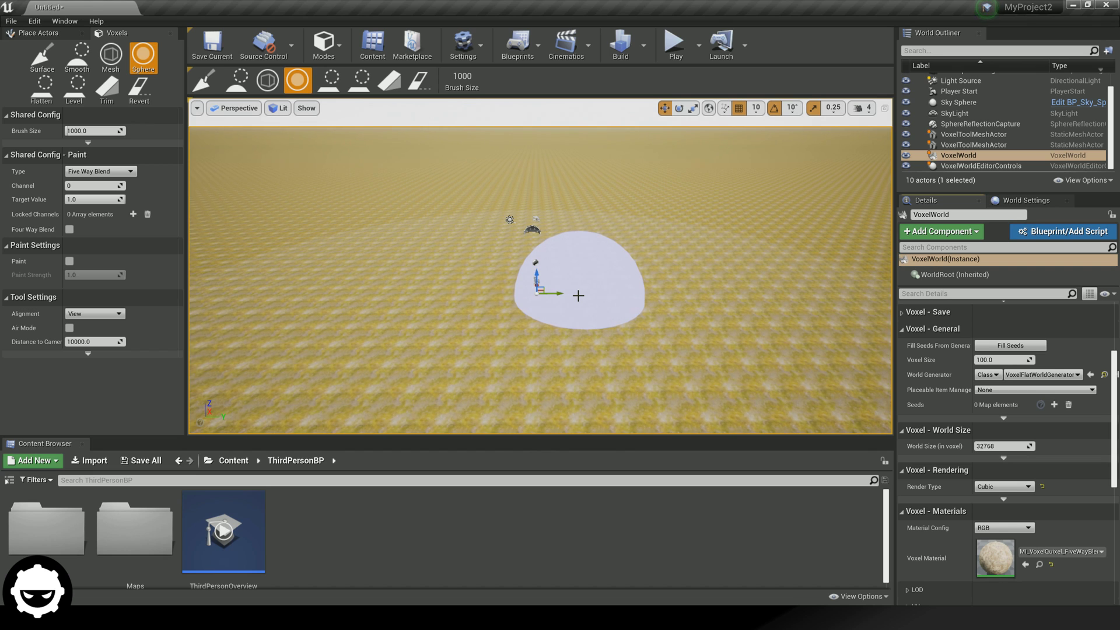
{"action": "left_click", "coordinate": [1002, 486]}
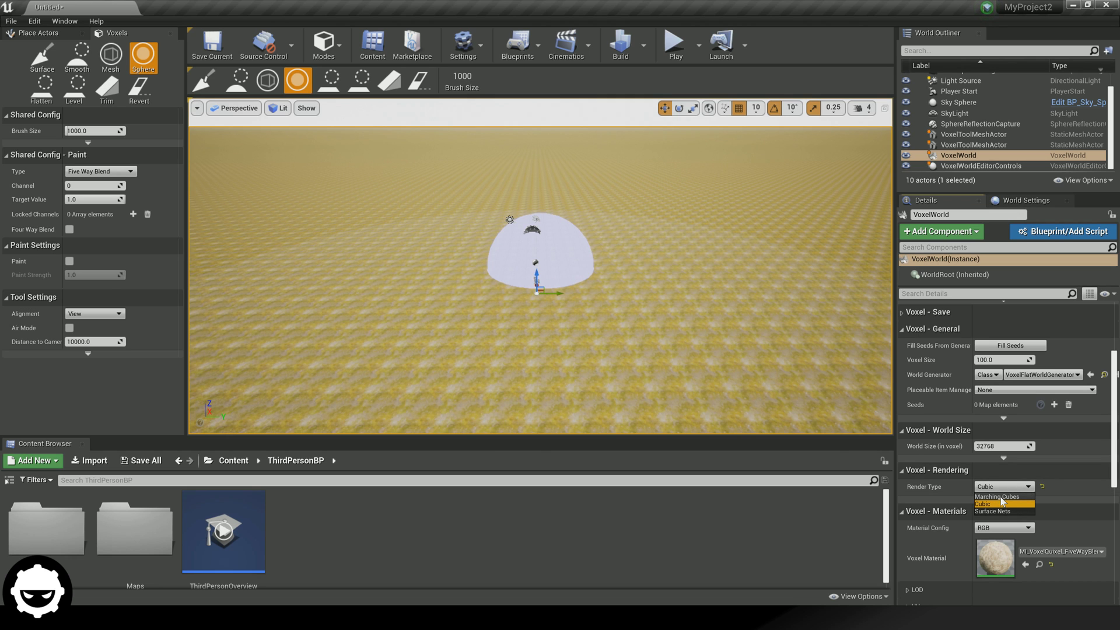
{"action": "left_click", "coordinate": [999, 496]}
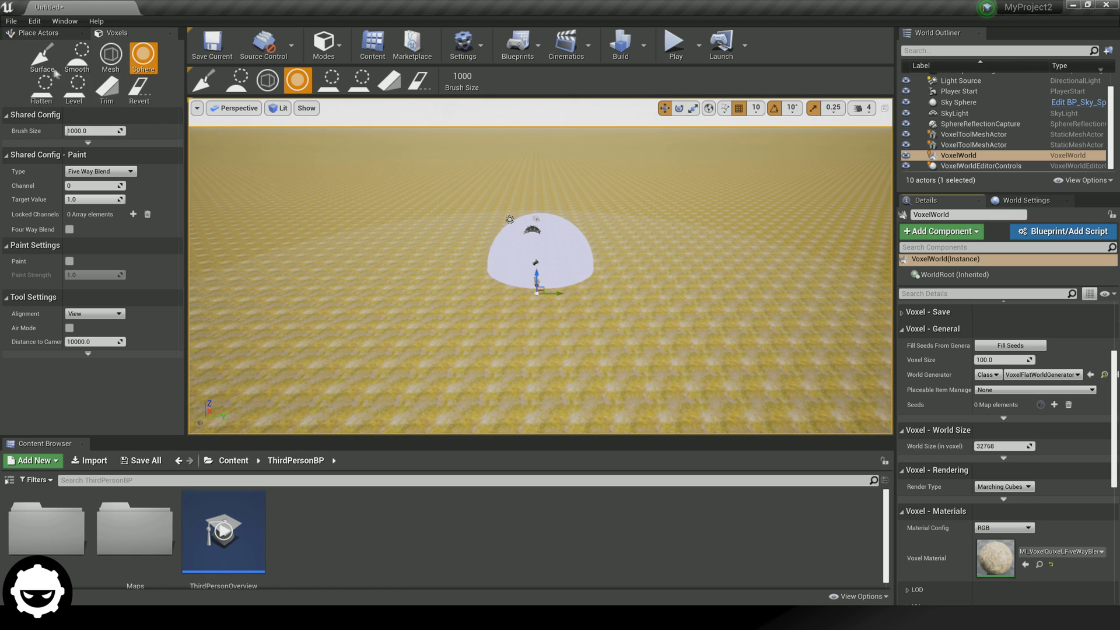
Step: Sculpt a raised ridge across the flat voxel terrain with the Surface tool
{"action": "left_click", "coordinate": [41, 55]}
{"action": "left_click_drag", "start_coordinate": [645, 258], "coordinate": [311, 262]}
{"action": "right_click_drag", "start_coordinate": [640, 259], "coordinate": [593, 258]}
Step: Set the voxel world's render type to Cubic and look over the sculpted terrain
{"action": "left_click", "coordinate": [1009, 486]}
{"action": "left_click", "coordinate": [1003, 503]}
{"action": "key", "text": "w"}
{"action": "key", "text": "d"}
{"action": "mouse_move", "coordinate": [671, 314]}
{"action": "right_mouse_down"}
{"action": "mouse_move", "coordinate": [584, 312]}
{"action": "mouse_move", "coordinate": [578, 294]}
{"action": "mouse_move", "coordinate": [589, 318]}
{"action": "mouse_move", "coordinate": [545, 309]}
{"action": "right_mouse_up"}
{"action": "key", "text": "s"}
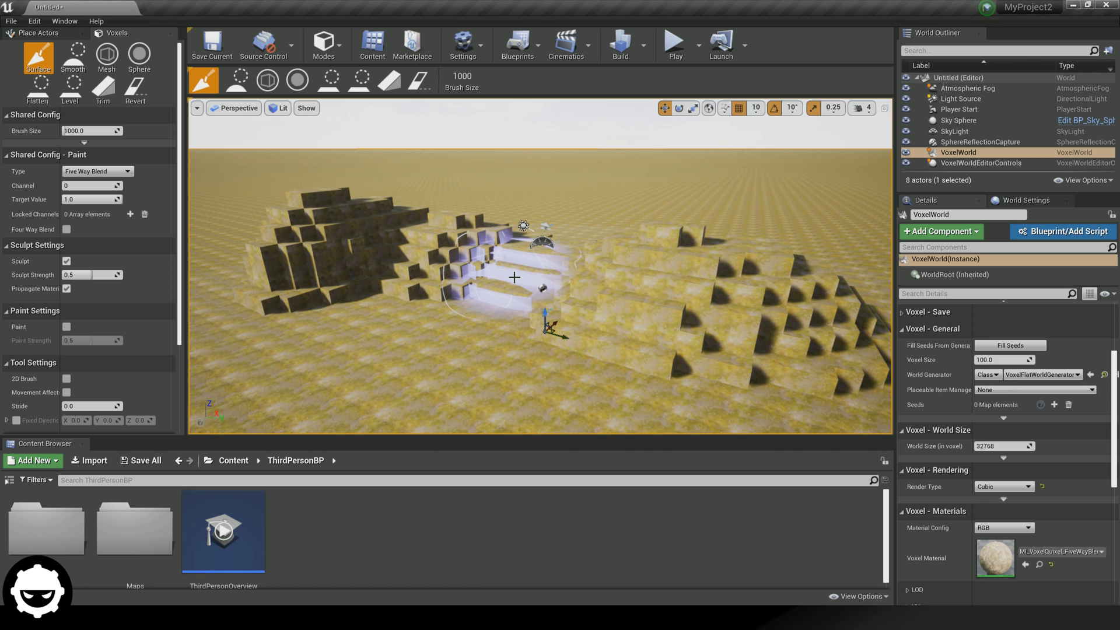
{"action": "key", "text": "s"}
{"action": "right_click_drag", "start_coordinate": [645, 306], "coordinate": [636, 294]}
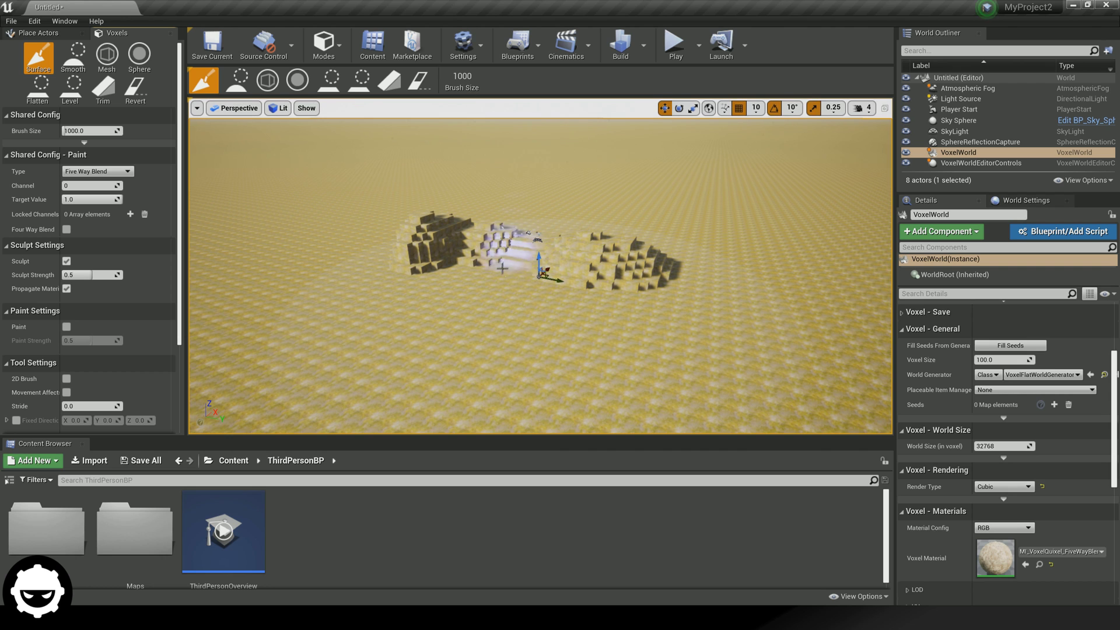
Step: Set the Surface tool's brush size to 4200, sculpt strength to 1.0 and falloff to about 0.476
{"action": "mouse_move", "coordinate": [65, 130]}
{"action": "left_mouse_down"}
{"action": "mouse_move", "coordinate": [112, 131]}
{"action": "mouse_move", "coordinate": [74, 131]}
{"action": "left_mouse_up"}
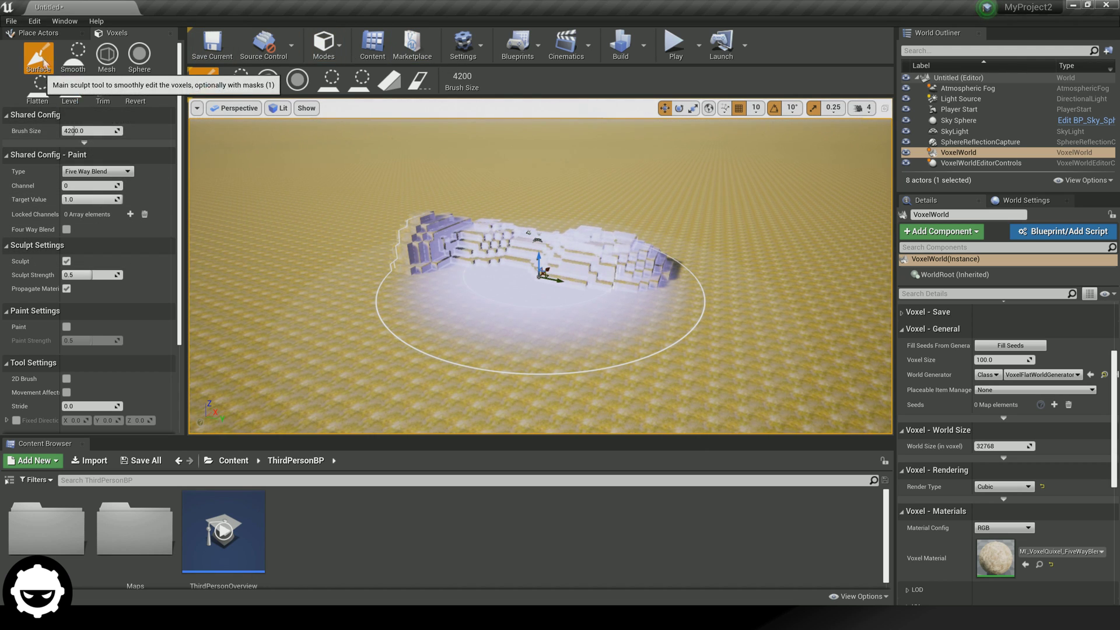
{"action": "scroll", "coordinate": [175, 161], "scroll_direction": "down", "scroll_amount": 1}
{"action": "mouse_move", "coordinate": [175, 157]}
{"action": "left_mouse_down"}
{"action": "mouse_move", "coordinate": [175, 211]}
{"action": "mouse_move", "coordinate": [178, 167]}
{"action": "left_mouse_up"}
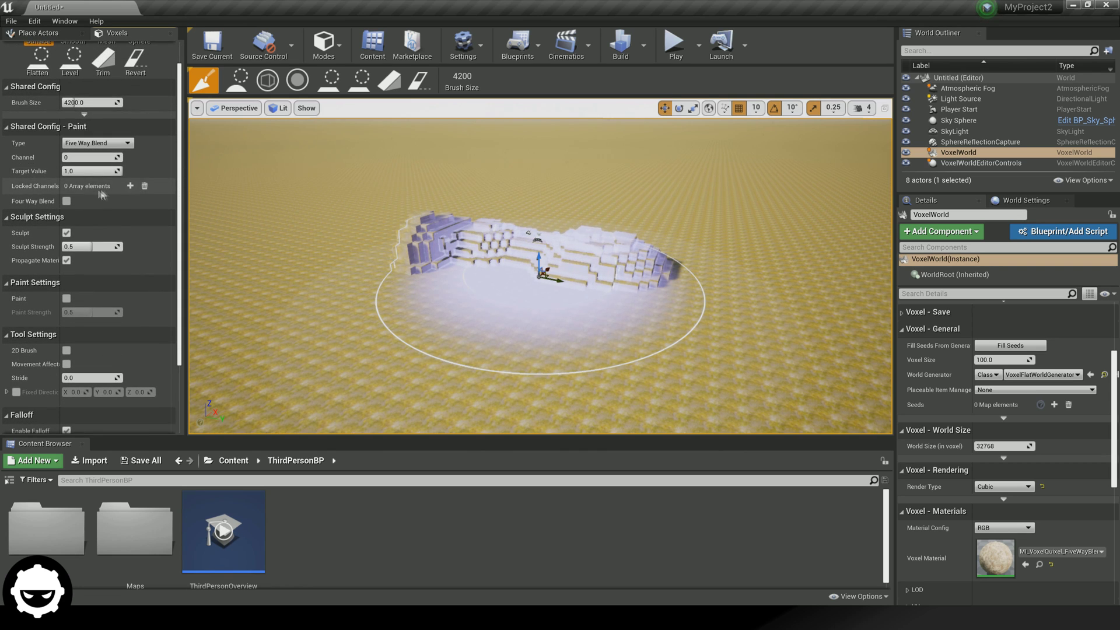
{"action": "mouse_move", "coordinate": [83, 247]}
{"action": "left_mouse_down"}
{"action": "mouse_move", "coordinate": [47, 247]}
{"action": "mouse_move", "coordinate": [120, 247]}
{"action": "left_mouse_up"}
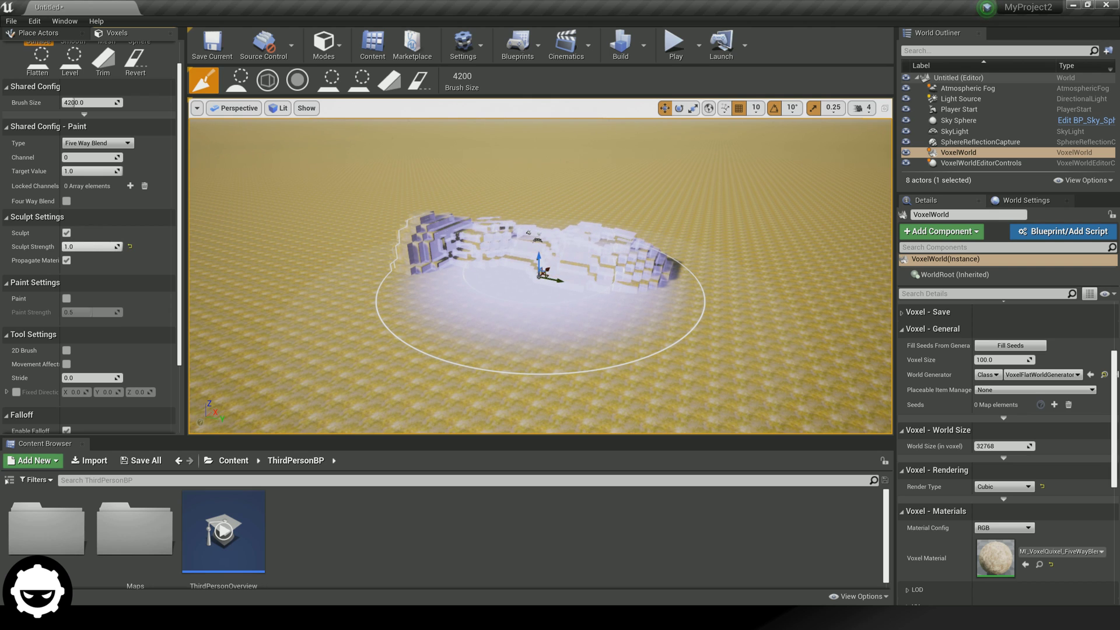
{"action": "scroll", "coordinate": [96, 292], "scroll_direction": "down", "scroll_amount": 3}
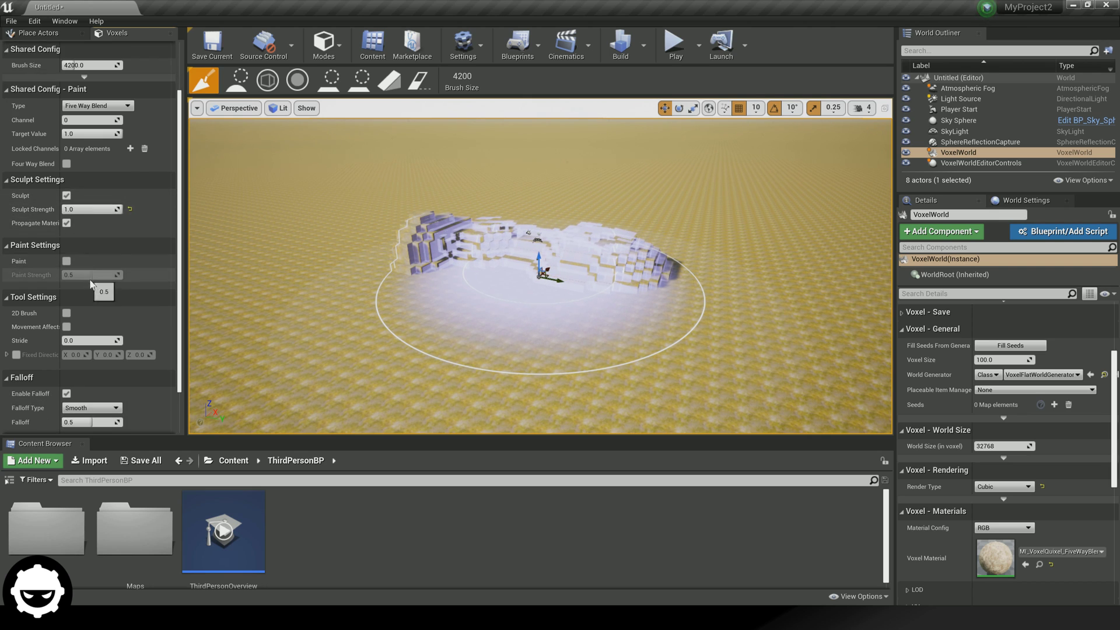
{"action": "mouse_move", "coordinate": [74, 368]}
{"action": "left_mouse_down"}
{"action": "mouse_move", "coordinate": [117, 368]}
{"action": "mouse_move", "coordinate": [65, 367]}
{"action": "mouse_move", "coordinate": [117, 367]}
{"action": "left_mouse_up"}
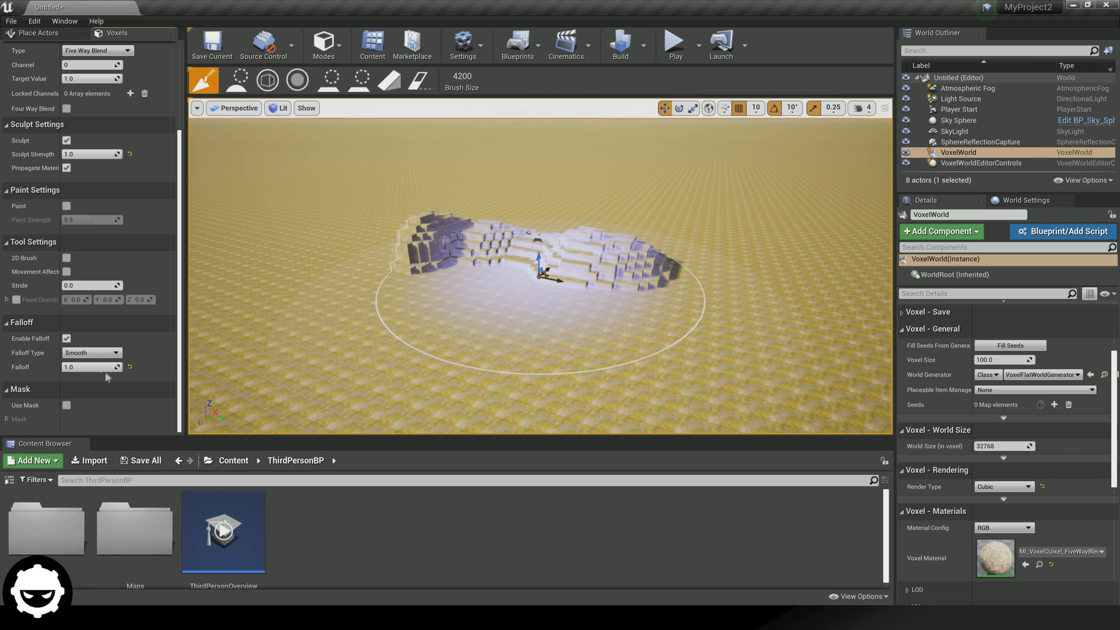
{"action": "left_click_drag", "start_coordinate": [114, 367], "coordinate": [95, 367]}
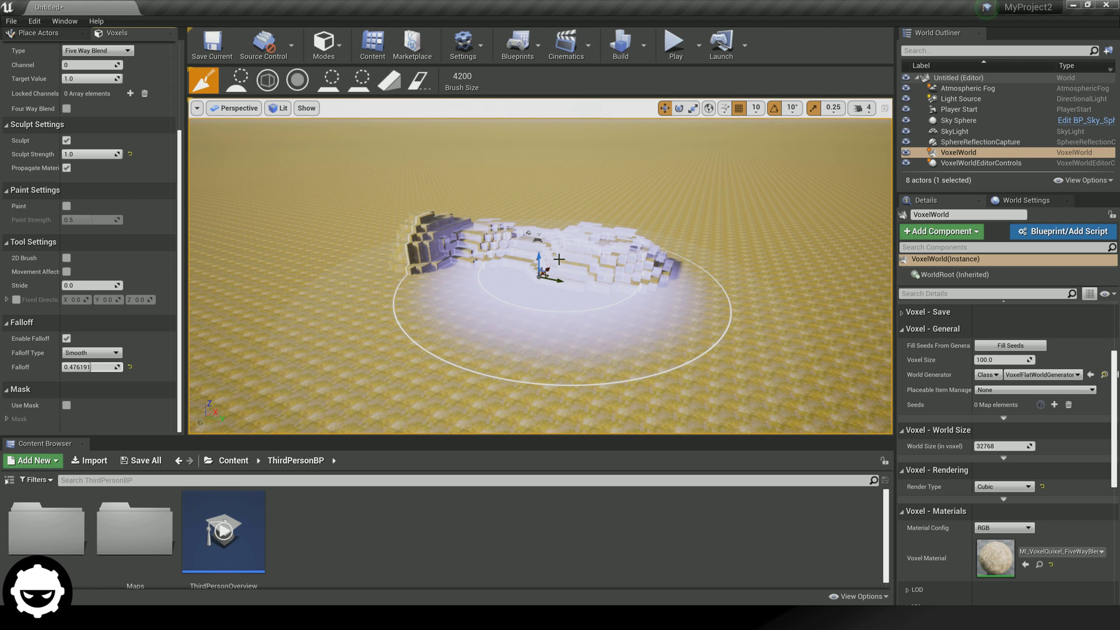
Step: Raise the existing ridge into a large hill with broad Surface sculpting strokes
{"action": "key", "text": "s"}
{"action": "mouse_move", "coordinate": [559, 259]}
{"action": "right_mouse_down"}
{"action": "mouse_move", "coordinate": [544, 278]}
{"action": "mouse_move", "coordinate": [560, 291]}
{"action": "mouse_move", "coordinate": [531, 275]}
{"action": "mouse_move", "coordinate": [550, 261]}
{"action": "right_mouse_up"}
{"action": "mouse_move", "coordinate": [548, 264]}
{"action": "left_mouse_down"}
{"action": "mouse_move", "coordinate": [728, 261]}
{"action": "mouse_move", "coordinate": [642, 290]}
{"action": "mouse_move", "coordinate": [350, 307]}
{"action": "mouse_move", "coordinate": [315, 257]}
{"action": "left_mouse_up"}
{"action": "mouse_move", "coordinate": [315, 256]}
{"action": "right_mouse_down"}
{"action": "mouse_move", "coordinate": [280, 256]}
{"action": "mouse_move", "coordinate": [350, 260]}
{"action": "mouse_move", "coordinate": [339, 280]}
{"action": "right_mouse_up"}
{"action": "key", "text": "s"}
{"action": "mouse_move", "coordinate": [584, 272]}
{"action": "left_mouse_down"}
{"action": "mouse_move", "coordinate": [560, 229]}
{"action": "mouse_move", "coordinate": [614, 256]}
{"action": "left_mouse_up"}
{"action": "right_click_drag", "start_coordinate": [615, 256], "coordinate": [575, 248]}
{"action": "mouse_move", "coordinate": [596, 245]}
{"action": "left_mouse_down"}
{"action": "mouse_move", "coordinate": [583, 242]}
{"action": "mouse_move", "coordinate": [598, 245]}
{"action": "left_mouse_up"}
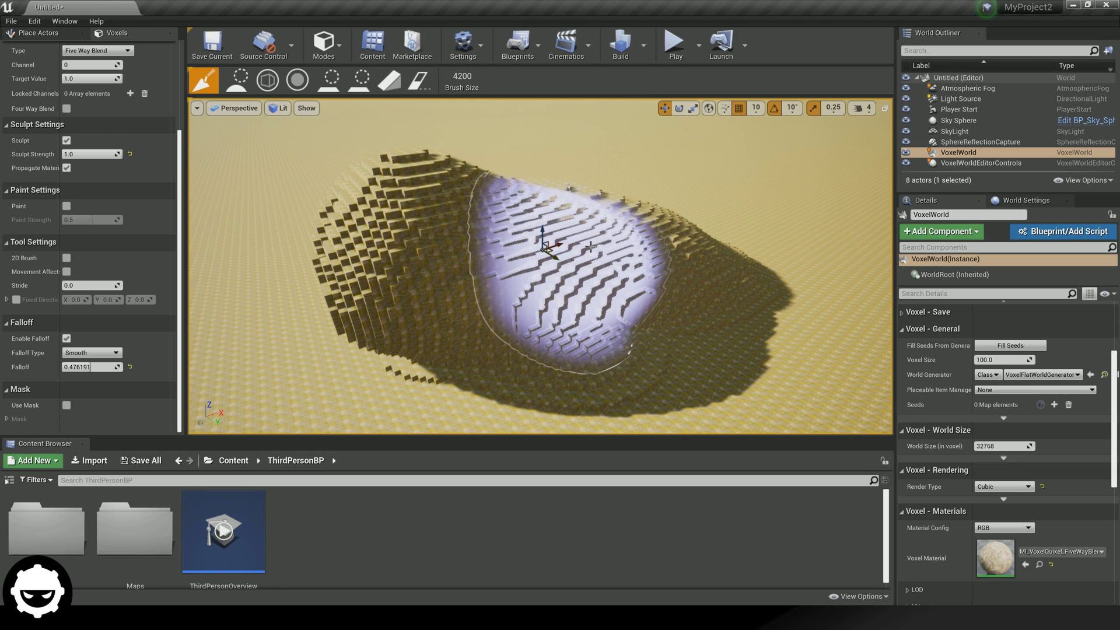
Step: Carve deep pits into the hill and the surrounding terrain with the Surface tool
{"action": "mouse_move", "coordinate": [565, 252]}
{"action": "left_mouse_down"}
{"action": "mouse_move", "coordinate": [455, 252]}
{"action": "mouse_move", "coordinate": [490, 258]}
{"action": "mouse_move", "coordinate": [578, 326]}
{"action": "mouse_move", "coordinate": [624, 298]}
{"action": "mouse_move", "coordinate": [694, 280]}
{"action": "mouse_move", "coordinate": [674, 224]}
{"action": "mouse_move", "coordinate": [445, 245]}
{"action": "mouse_move", "coordinate": [563, 251]}
{"action": "mouse_move", "coordinate": [584, 203]}
{"action": "mouse_move", "coordinate": [500, 215]}
{"action": "mouse_move", "coordinate": [376, 273]}
{"action": "mouse_move", "coordinate": [380, 192]}
{"action": "mouse_move", "coordinate": [412, 266]}
{"action": "mouse_move", "coordinate": [362, 315]}
{"action": "mouse_move", "coordinate": [638, 351]}
{"action": "left_mouse_up"}
{"action": "mouse_move", "coordinate": [613, 341]}
{"action": "right_mouse_down"}
{"action": "mouse_move", "coordinate": [599, 353]}
{"action": "mouse_move", "coordinate": [570, 350]}
{"action": "mouse_move", "coordinate": [588, 337]}
{"action": "mouse_move", "coordinate": [534, 345]}
{"action": "mouse_move", "coordinate": [468, 369]}
{"action": "right_mouse_up"}
{"action": "key", "text": "w"}
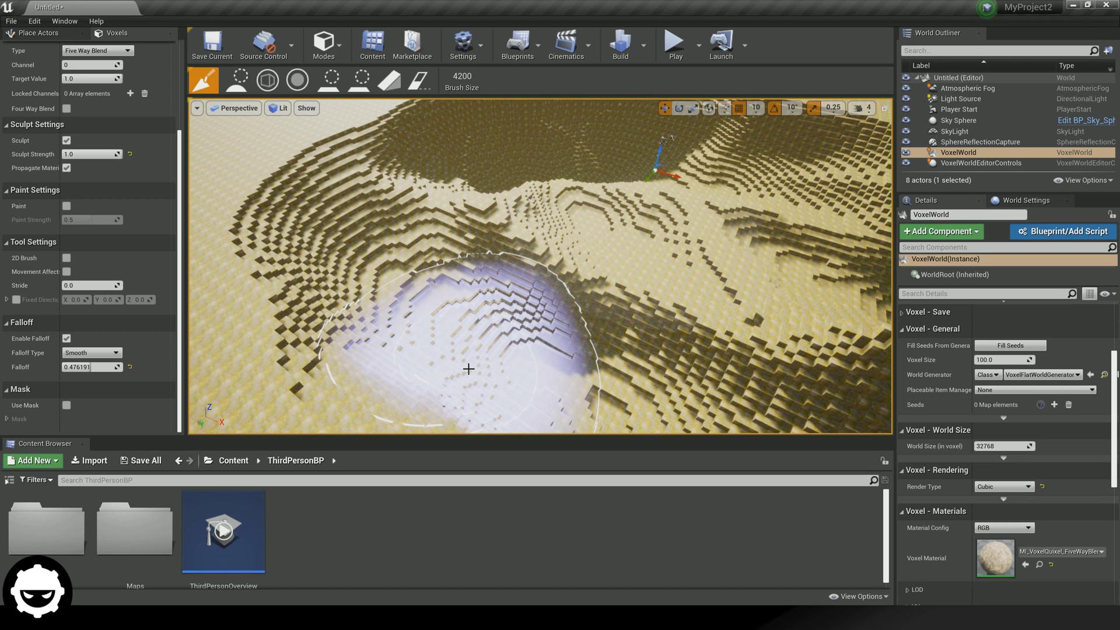
{"action": "mouse_move", "coordinate": [571, 213]}
{"action": "right_mouse_down"}
{"action": "mouse_move", "coordinate": [596, 195]}
{"action": "mouse_move", "coordinate": [570, 274]}
{"action": "mouse_move", "coordinate": [607, 292]}
{"action": "right_mouse_up"}
{"action": "right_click_drag", "start_coordinate": [534, 279], "coordinate": [534, 279]}
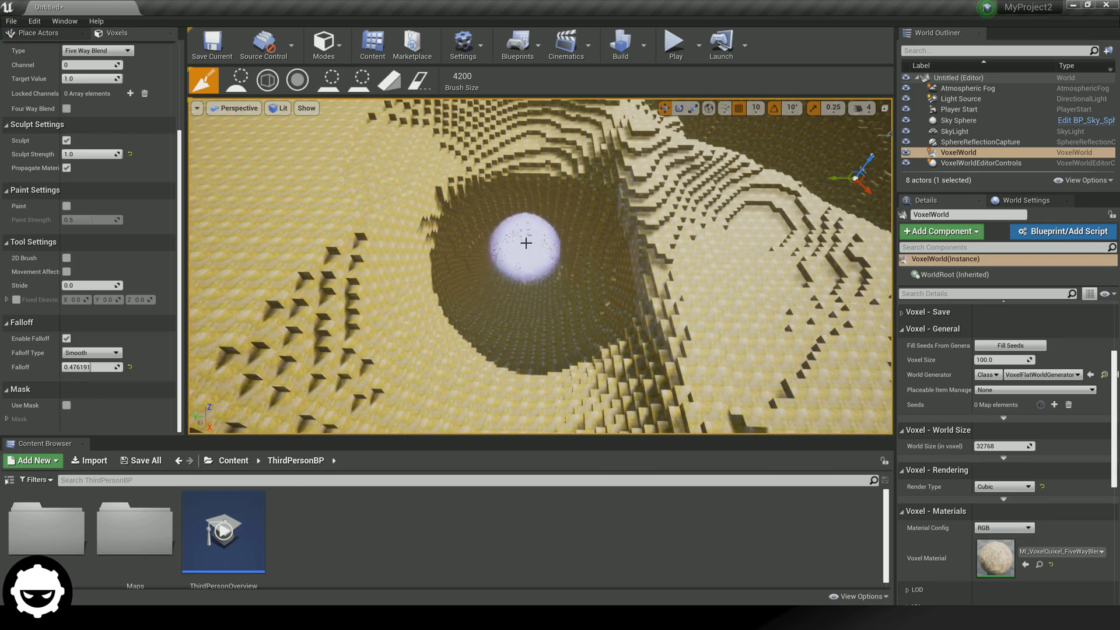
{"action": "right_click_drag", "start_coordinate": [531, 220], "coordinate": [530, 220]}
{"action": "right_click_drag", "start_coordinate": [709, 219], "coordinate": [709, 220]}
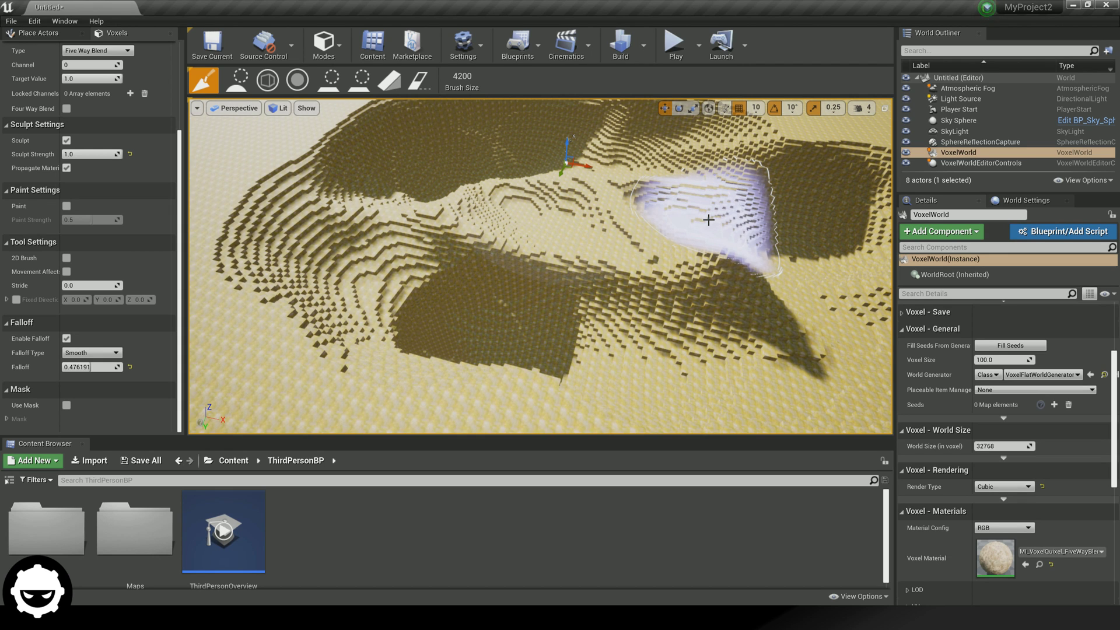
Step: Set the voxel world's render type to Marching Cubes and look over the smoothed terrain
{"action": "left_click", "coordinate": [1003, 486]}
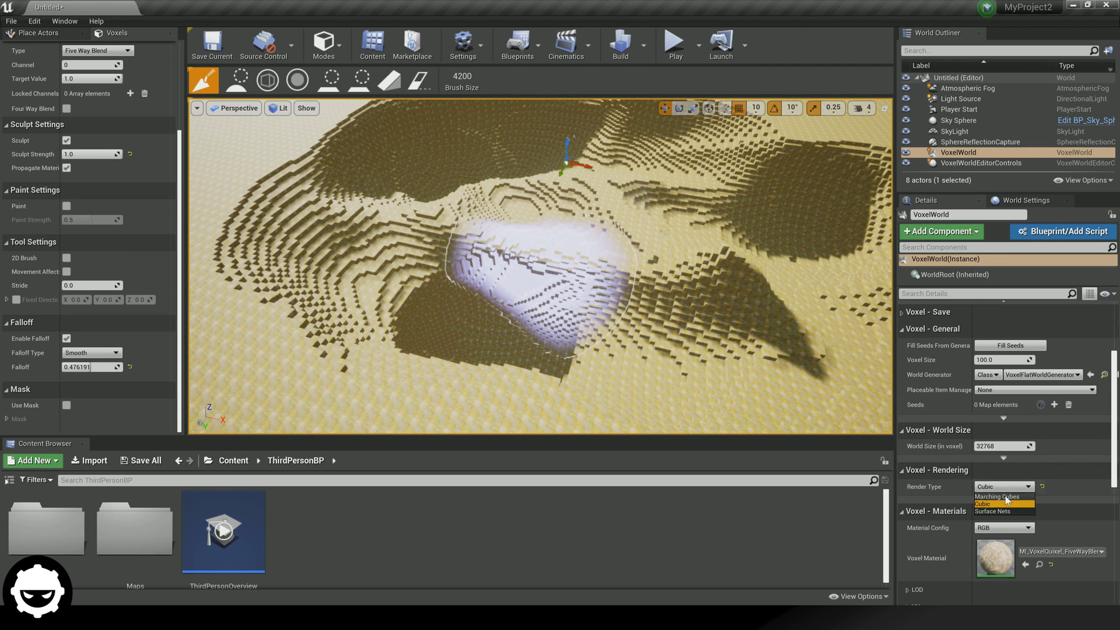
{"action": "left_click", "coordinate": [998, 496]}
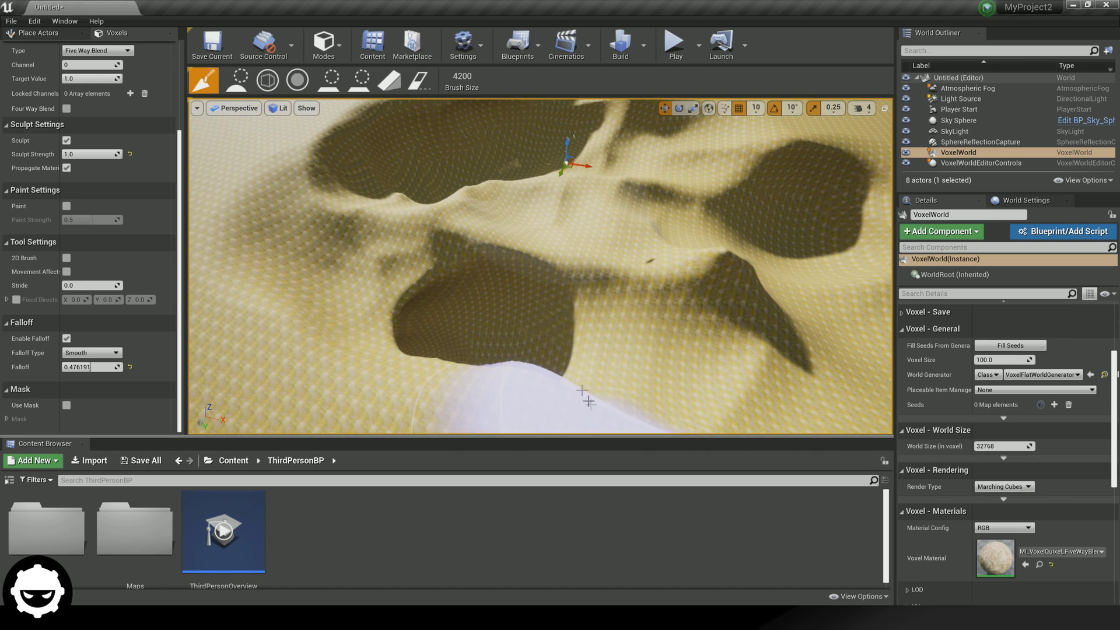
{"action": "right_click_drag", "start_coordinate": [578, 344], "coordinate": [527, 352]}
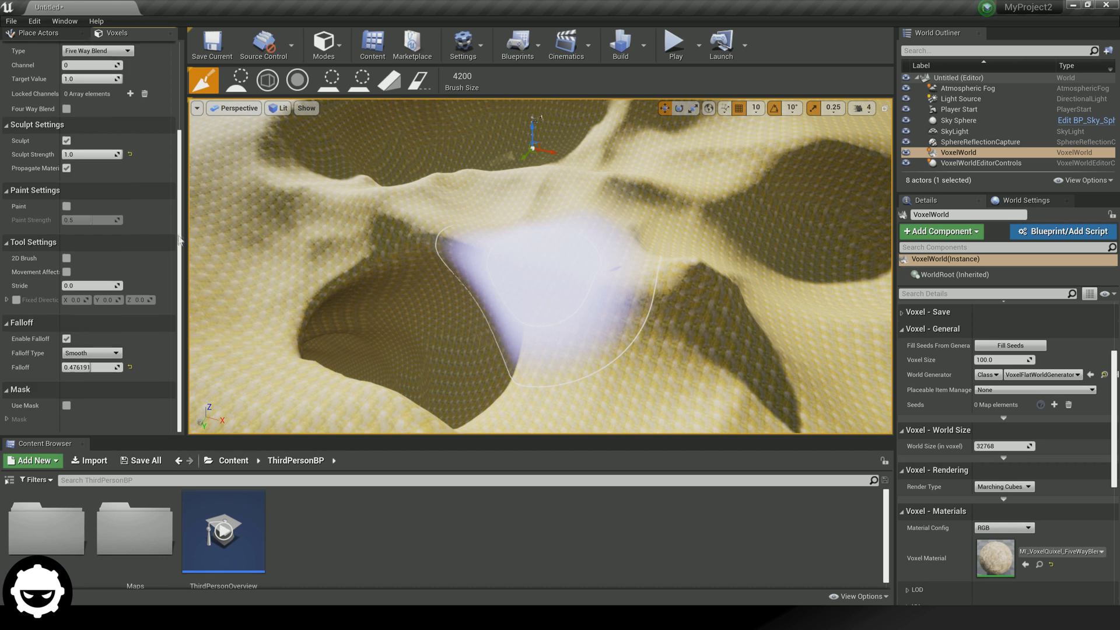
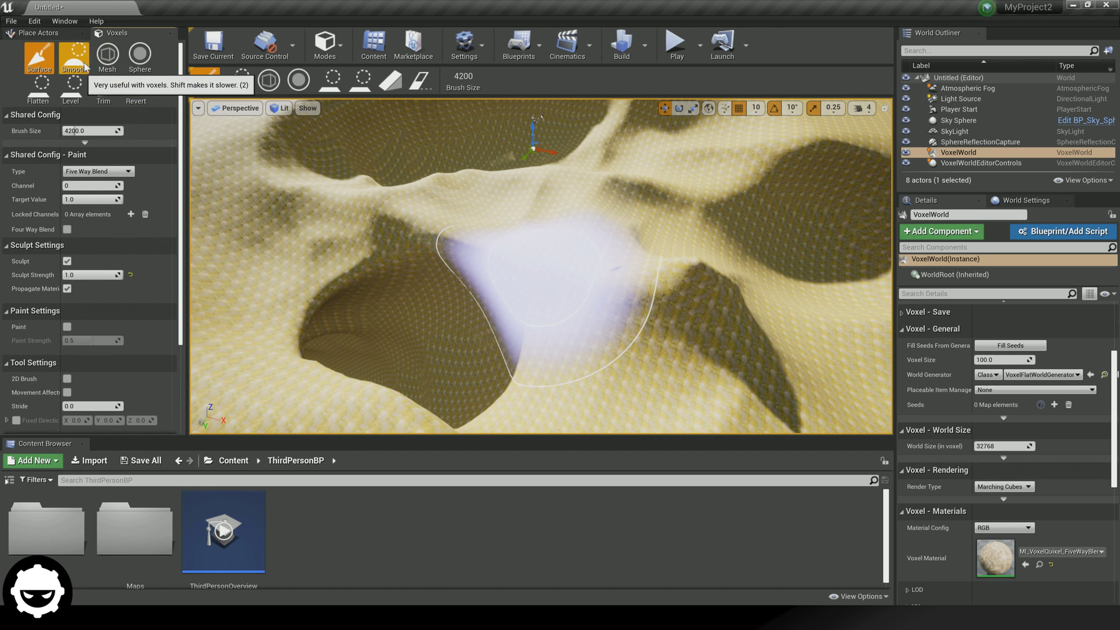
Step: Smooth the ridge and the edges of the neighbouring pits with the Smooth tool at strength 1.0
{"action": "left_click", "coordinate": [80, 62]}
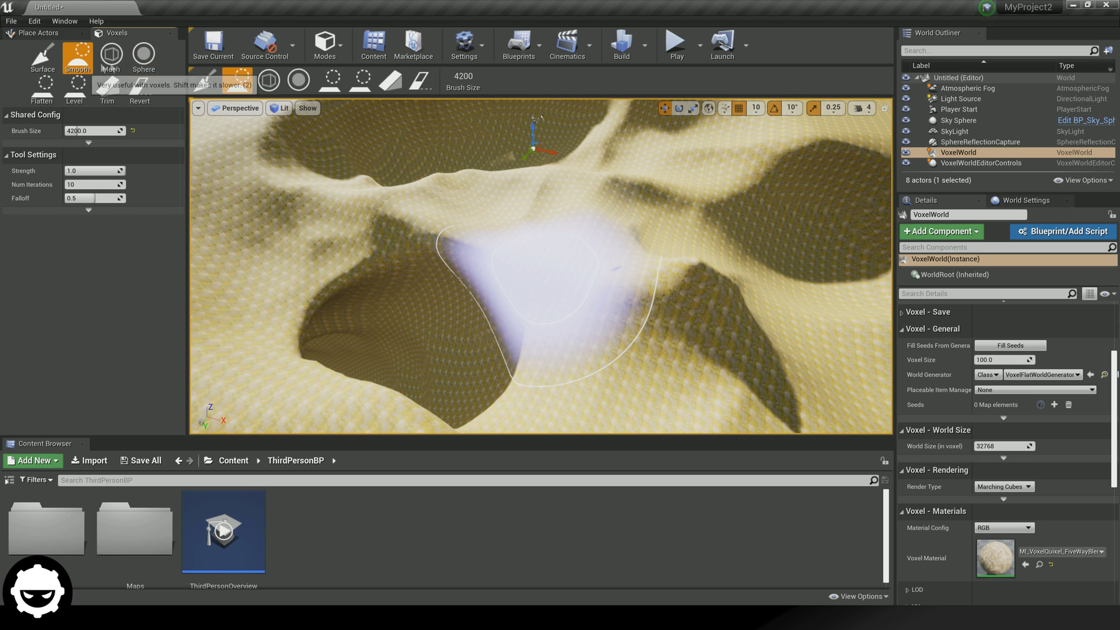
{"action": "mouse_move", "coordinate": [393, 230]}
{"action": "left_mouse_down"}
{"action": "mouse_move", "coordinate": [445, 237]}
{"action": "mouse_move", "coordinate": [338, 268]}
{"action": "mouse_move", "coordinate": [295, 368]}
{"action": "mouse_move", "coordinate": [287, 273]}
{"action": "mouse_move", "coordinate": [452, 278]}
{"action": "mouse_move", "coordinate": [519, 374]}
{"action": "mouse_move", "coordinate": [379, 408]}
{"action": "mouse_move", "coordinate": [300, 408]}
{"action": "mouse_move", "coordinate": [513, 403]}
{"action": "mouse_move", "coordinate": [506, 292]}
{"action": "left_mouse_up"}
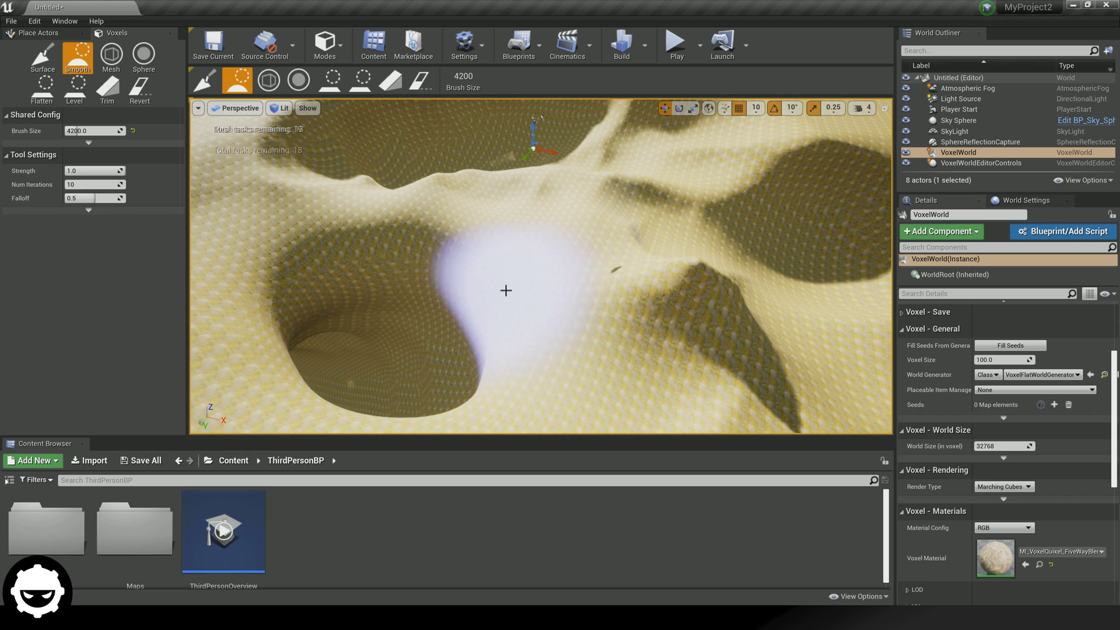
{"action": "mouse_move", "coordinate": [535, 270]}
{"action": "right_mouse_down"}
{"action": "mouse_move", "coordinate": [488, 337]}
{"action": "mouse_move", "coordinate": [450, 283]}
{"action": "mouse_move", "coordinate": [502, 268]}
{"action": "mouse_move", "coordinate": [490, 243]}
{"action": "right_mouse_up"}
{"action": "mouse_move", "coordinate": [490, 243]}
{"action": "left_mouse_down"}
{"action": "mouse_move", "coordinate": [348, 225]}
{"action": "mouse_move", "coordinate": [268, 338]}
{"action": "mouse_move", "coordinate": [436, 420]}
{"action": "left_mouse_up"}
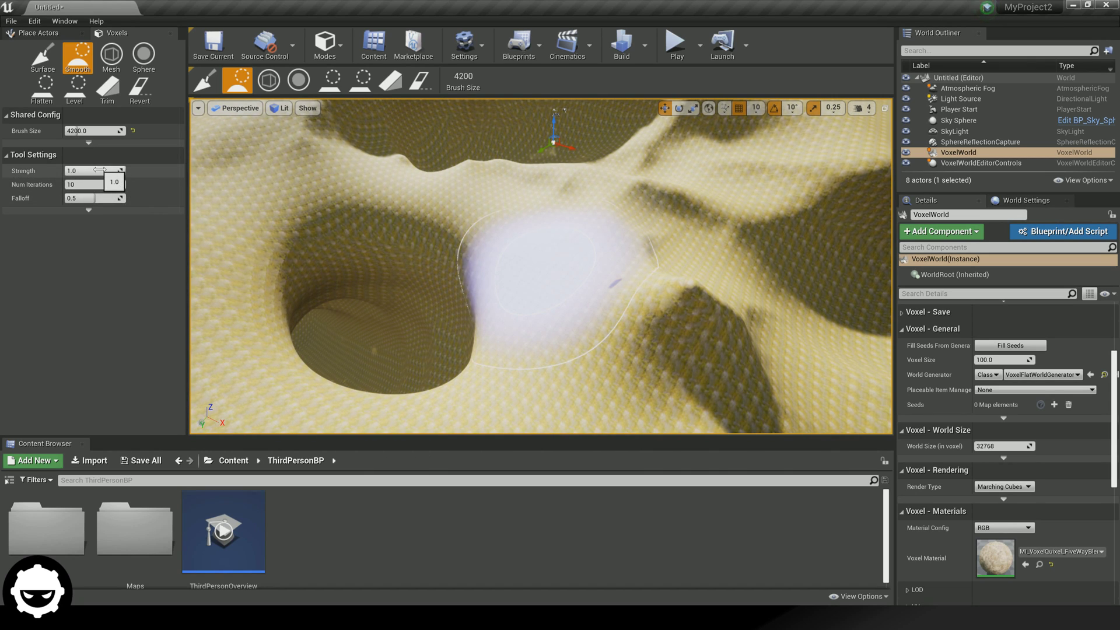
{"action": "right_click_drag", "start_coordinate": [605, 243], "coordinate": [514, 218]}
{"action": "mouse_move", "coordinate": [515, 218]}
{"action": "left_mouse_down"}
{"action": "mouse_move", "coordinate": [518, 170]}
{"action": "mouse_move", "coordinate": [803, 170]}
{"action": "mouse_move", "coordinate": [719, 238]}
{"action": "mouse_move", "coordinate": [555, 245]}
{"action": "mouse_move", "coordinate": [517, 213]}
{"action": "mouse_move", "coordinate": [540, 269]}
{"action": "left_mouse_up"}
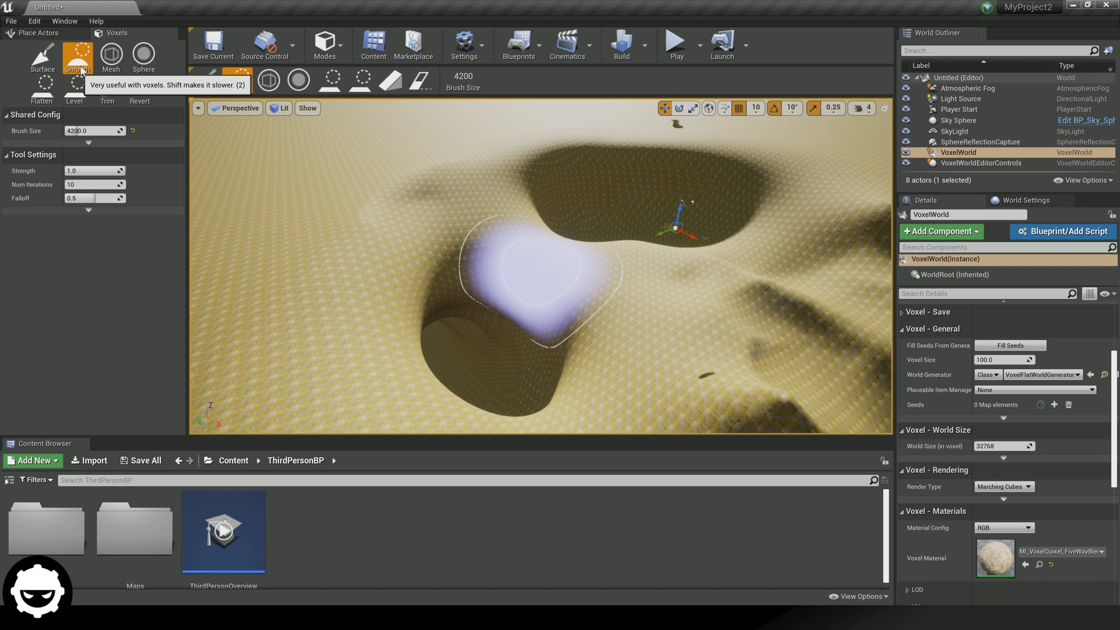
Step: Build a long floating mass of overlapping blobs above the terrain behind the pits with the Sphere tool
{"action": "left_click", "coordinate": [141, 56]}
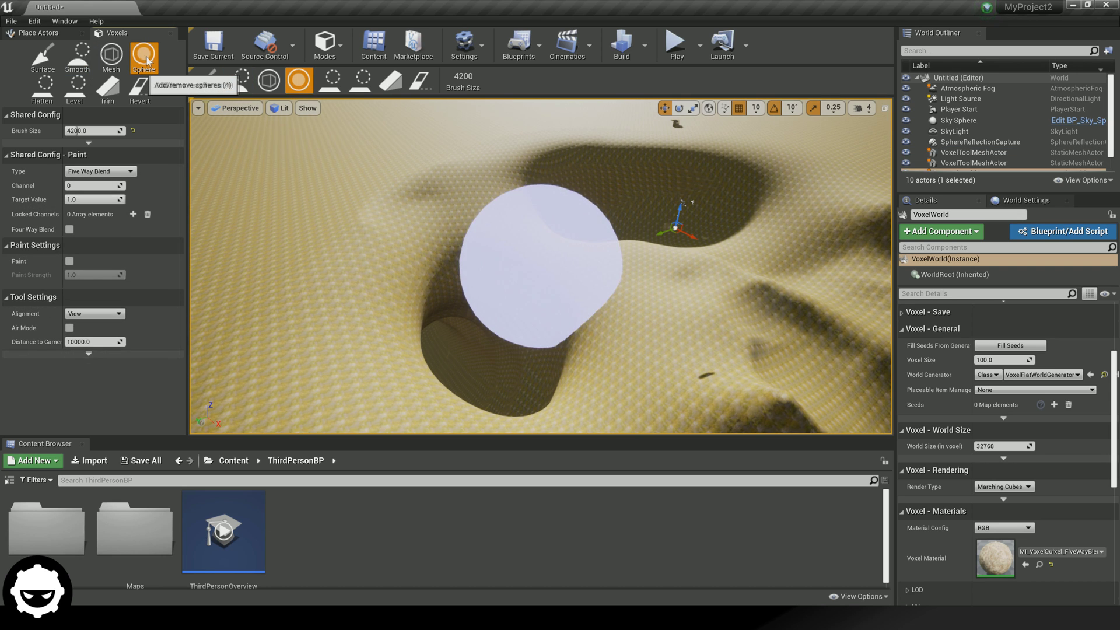
{"action": "right_click_drag", "start_coordinate": [383, 240], "coordinate": [408, 217]}
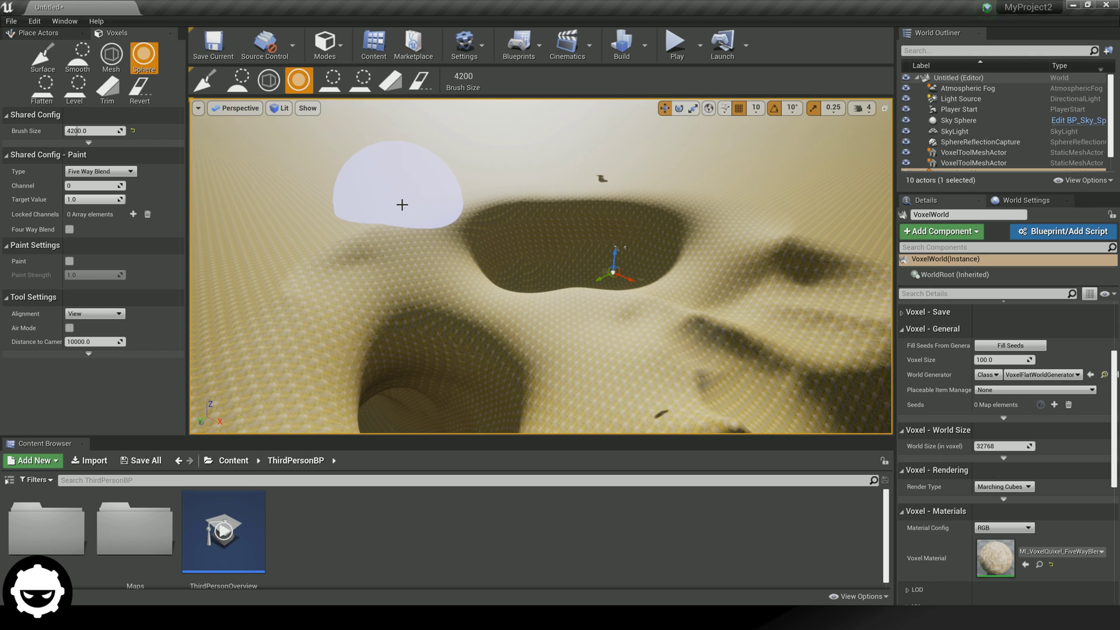
{"action": "mouse_move", "coordinate": [425, 228]}
{"action": "right_mouse_down"}
{"action": "mouse_move", "coordinate": [400, 200]}
{"action": "mouse_move", "coordinate": [412, 195]}
{"action": "right_mouse_up"}
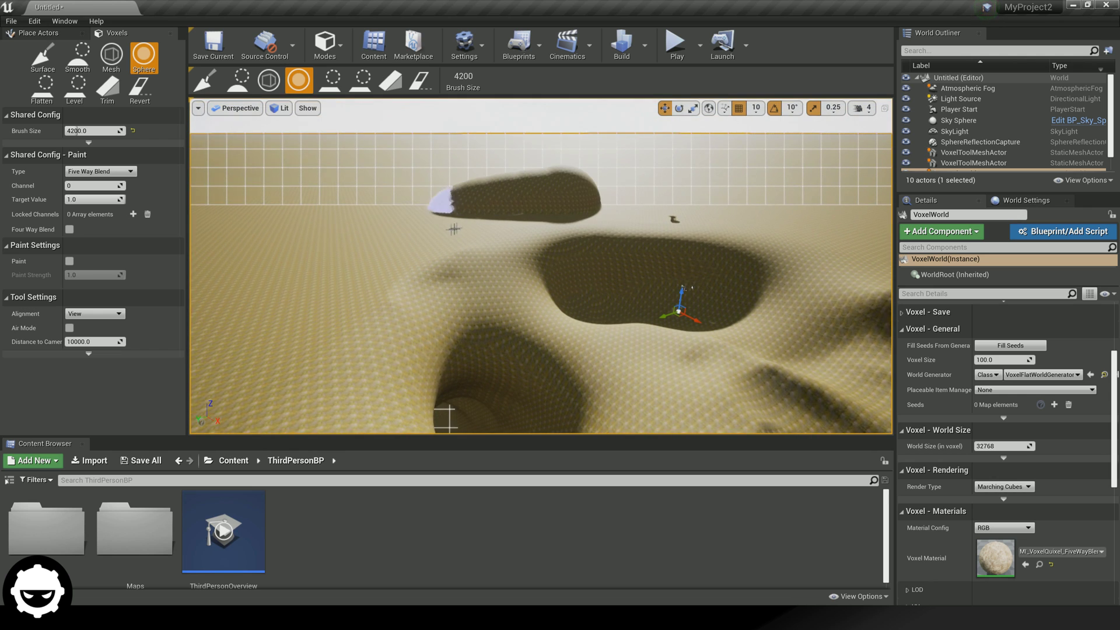
{"action": "mouse_move", "coordinate": [410, 199]}
{"action": "left_mouse_down"}
{"action": "mouse_move", "coordinate": [612, 163]}
{"action": "mouse_move", "coordinate": [537, 125]}
{"action": "mouse_move", "coordinate": [388, 138]}
{"action": "mouse_move", "coordinate": [328, 164]}
{"action": "left_mouse_up"}
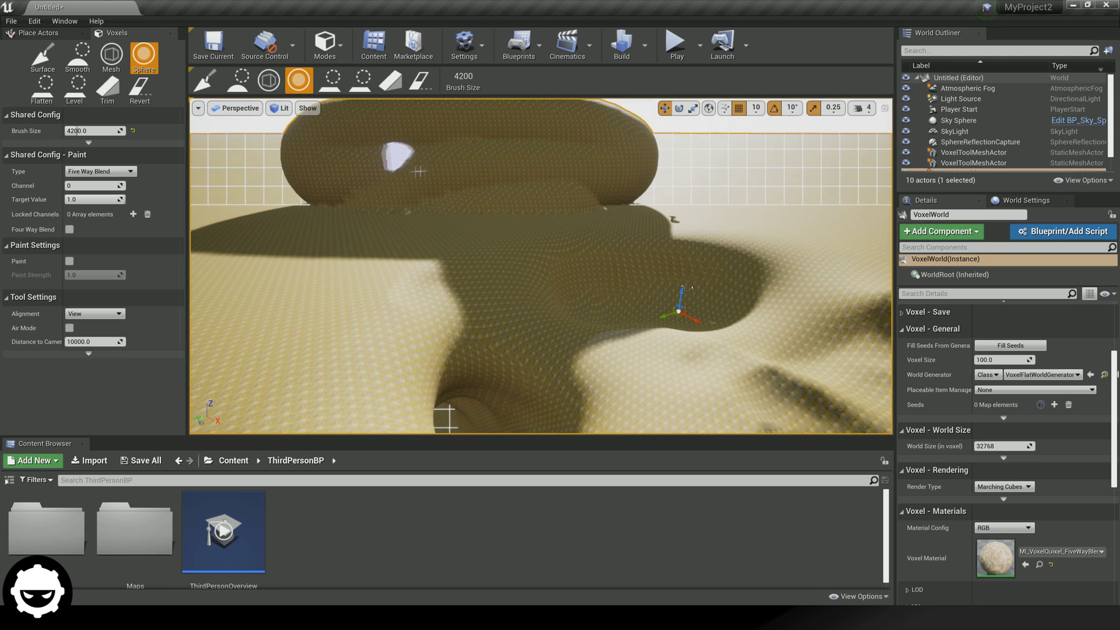
{"action": "mouse_move", "coordinate": [563, 143]}
{"action": "left_mouse_down"}
{"action": "mouse_move", "coordinate": [811, 153]}
{"action": "mouse_move", "coordinate": [751, 185]}
{"action": "left_mouse_up"}
{"action": "scroll", "coordinate": [753, 181], "scroll_direction": "down", "scroll_amount": 5}
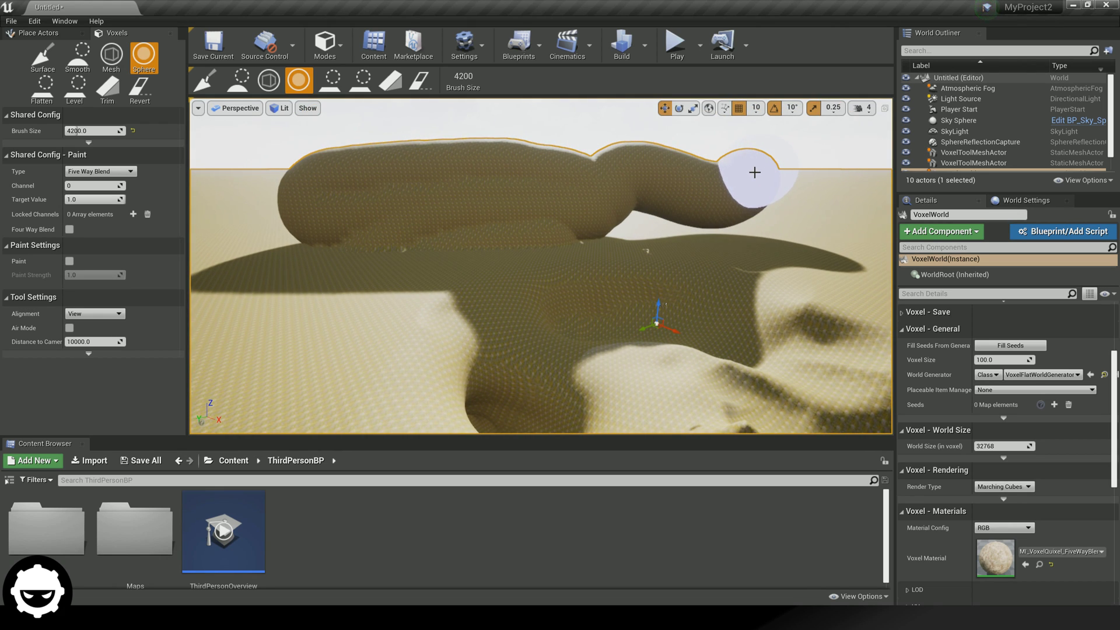
Step: Cut away parts of the floating mass by removing spheres from it
{"action": "mouse_move", "coordinate": [729, 190]}
{"action": "left_mouse_down"}
{"action": "mouse_move", "coordinate": [640, 169]}
{"action": "mouse_move", "coordinate": [555, 193]}
{"action": "mouse_move", "coordinate": [448, 249]}
{"action": "left_mouse_up"}
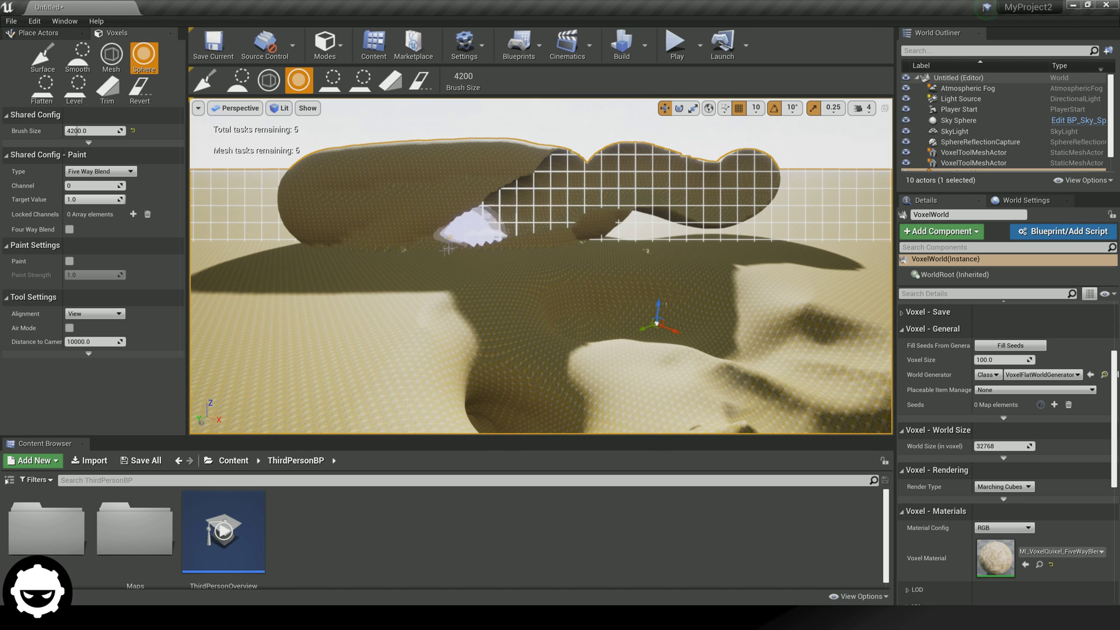
{"action": "mouse_move", "coordinate": [507, 185]}
{"action": "left_mouse_down"}
{"action": "mouse_move", "coordinate": [625, 195]}
{"action": "mouse_move", "coordinate": [348, 174]}
{"action": "left_mouse_up"}
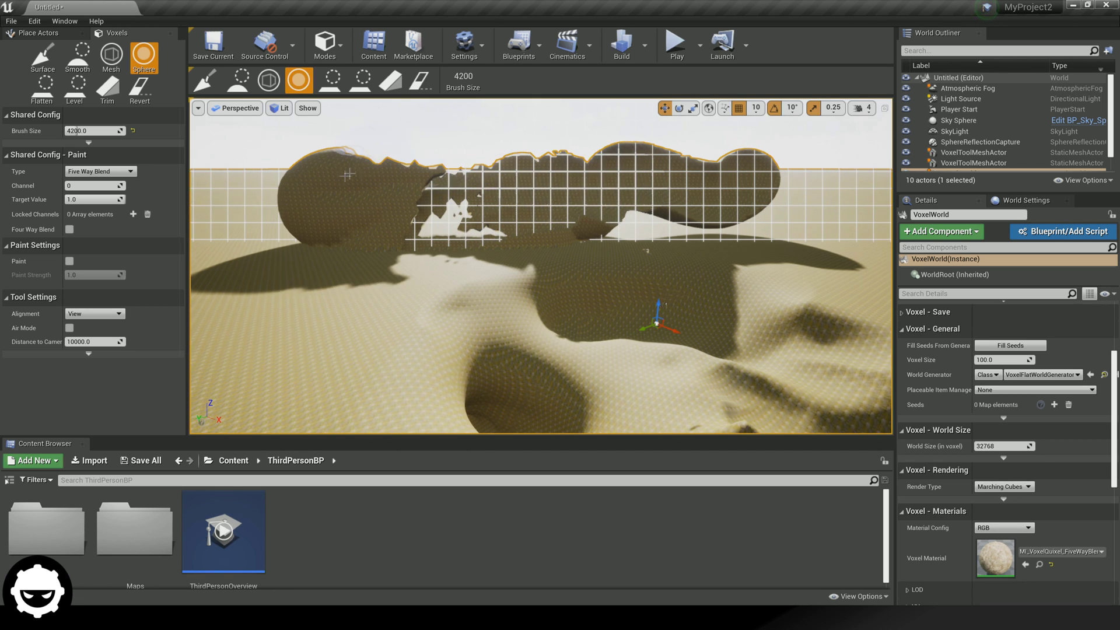
{"action": "left_click_drag", "start_coordinate": [367, 215], "coordinate": [385, 228]}
Step: Dig a large rounded pit into the flat ground beside the existing hole with the Sphere tool
{"action": "mouse_move", "coordinate": [457, 303]}
{"action": "right_mouse_down"}
{"action": "mouse_move", "coordinate": [370, 380]}
{"action": "mouse_move", "coordinate": [415, 303]}
{"action": "right_mouse_up"}
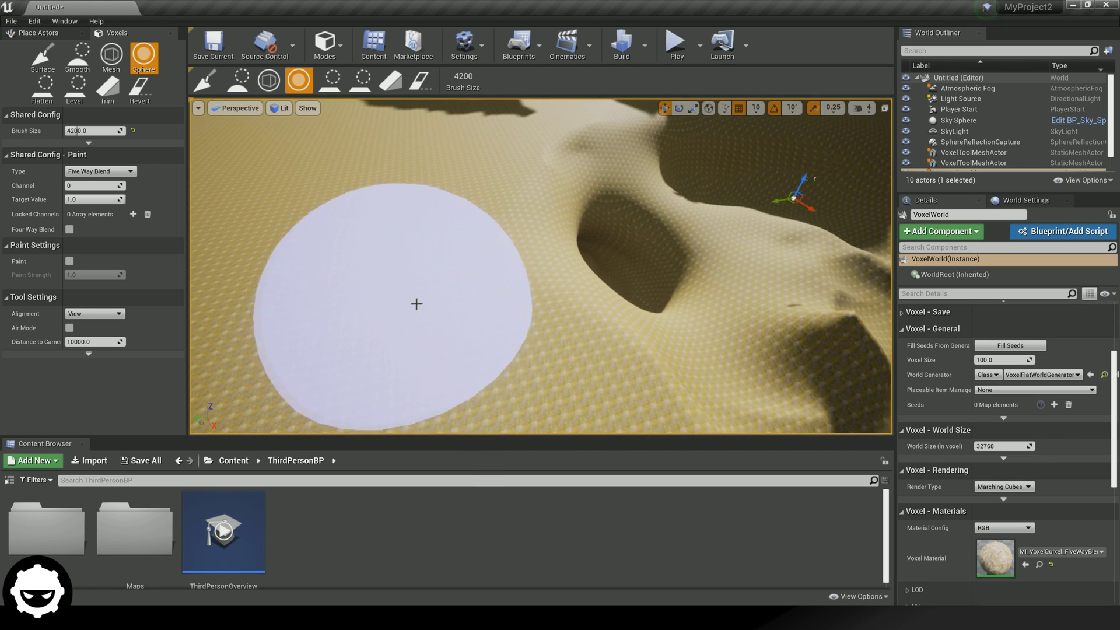
{"action": "mouse_move", "coordinate": [414, 302]}
{"action": "left_mouse_down"}
{"action": "mouse_move", "coordinate": [434, 318]}
{"action": "mouse_move", "coordinate": [401, 366]}
{"action": "mouse_move", "coordinate": [479, 354]}
{"action": "mouse_move", "coordinate": [455, 370]}
{"action": "mouse_move", "coordinate": [450, 445]}
{"action": "mouse_move", "coordinate": [460, 431]}
{"action": "left_mouse_up"}
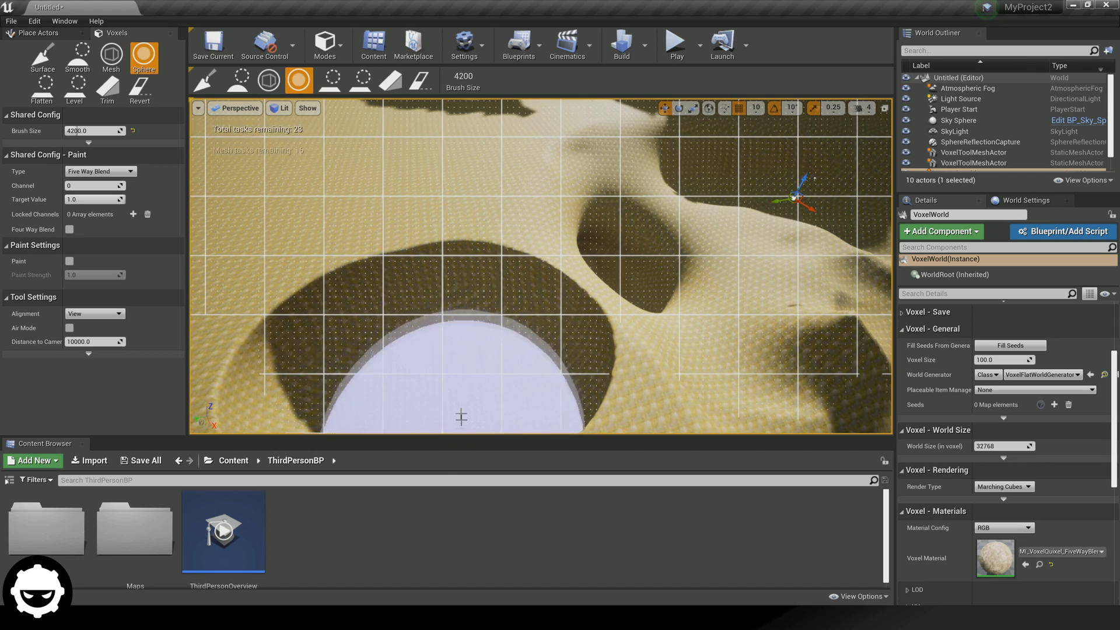
{"action": "right_click_drag", "start_coordinate": [460, 430], "coordinate": [408, 444]}
{"action": "mouse_move", "coordinate": [438, 373]}
{"action": "right_mouse_down"}
{"action": "mouse_move", "coordinate": [488, 350]}
{"action": "mouse_move", "coordinate": [532, 403]}
{"action": "mouse_move", "coordinate": [636, 397]}
{"action": "mouse_move", "coordinate": [540, 268]}
{"action": "mouse_move", "coordinate": [641, 403]}
{"action": "mouse_move", "coordinate": [553, 266]}
{"action": "mouse_move", "coordinate": [566, 267]}
{"action": "mouse_move", "coordinate": [700, 395]}
{"action": "mouse_move", "coordinate": [542, 338]}
{"action": "mouse_move", "coordinate": [604, 265]}
{"action": "mouse_move", "coordinate": [513, 220]}
{"action": "mouse_move", "coordinate": [520, 241]}
{"action": "right_mouse_up"}
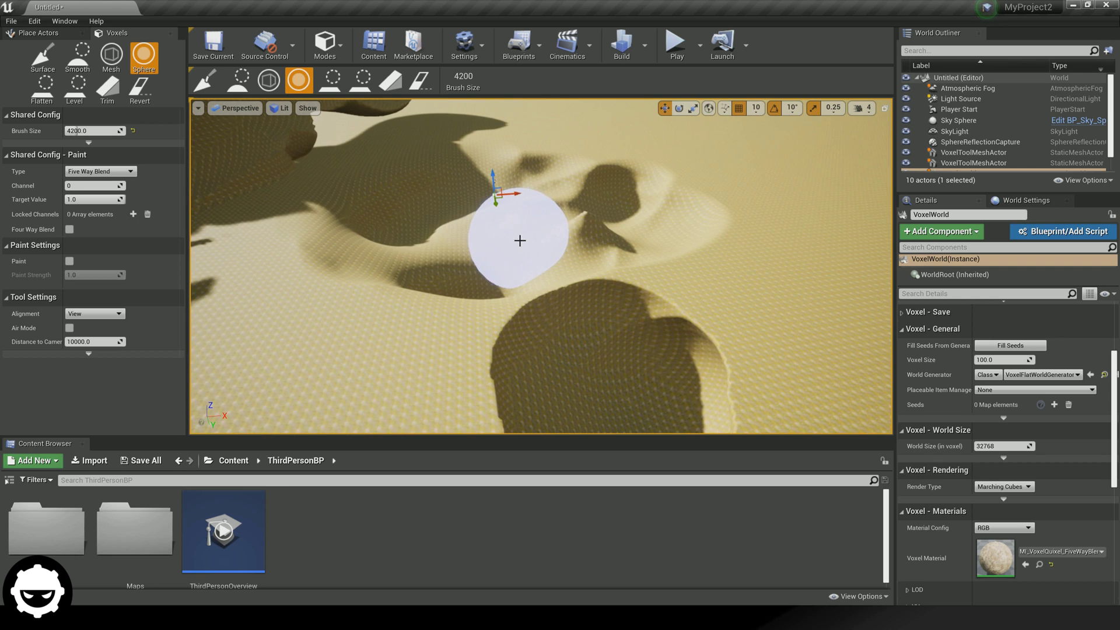
Step: Flatten the newly dug pit with the Flatten tool at a brush size of about 11000
{"action": "left_click", "coordinate": [45, 102]}
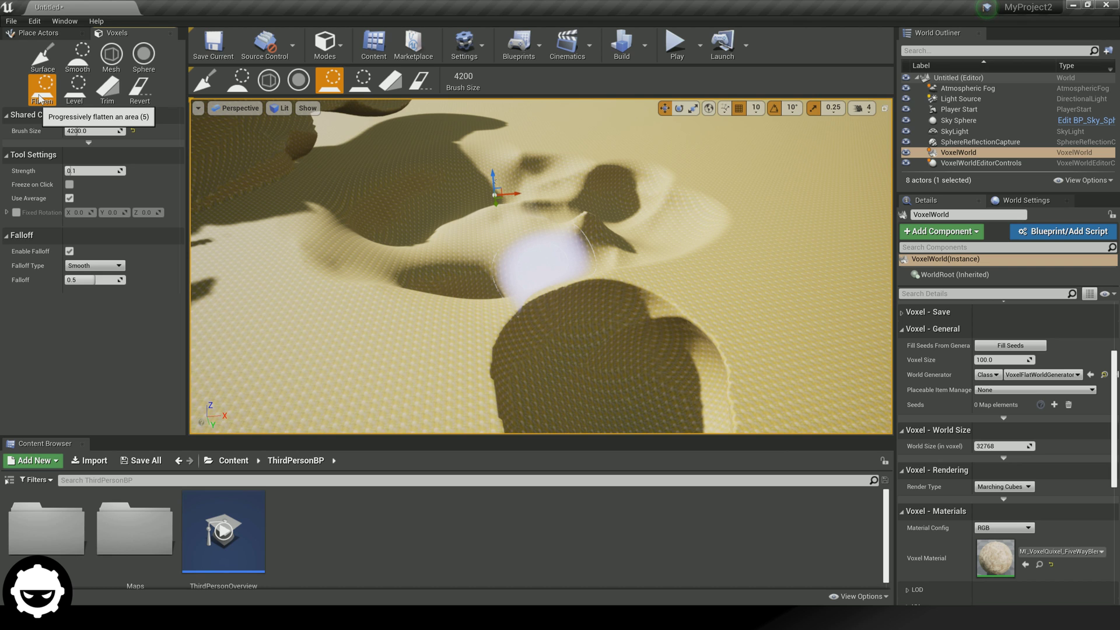
{"action": "mouse_move", "coordinate": [779, 321]}
{"action": "right_mouse_down"}
{"action": "mouse_move", "coordinate": [762, 338]}
{"action": "mouse_move", "coordinate": [825, 345]}
{"action": "mouse_move", "coordinate": [831, 324]}
{"action": "right_mouse_up"}
{"action": "right_click_drag", "start_coordinate": [788, 285], "coordinate": [624, 322]}
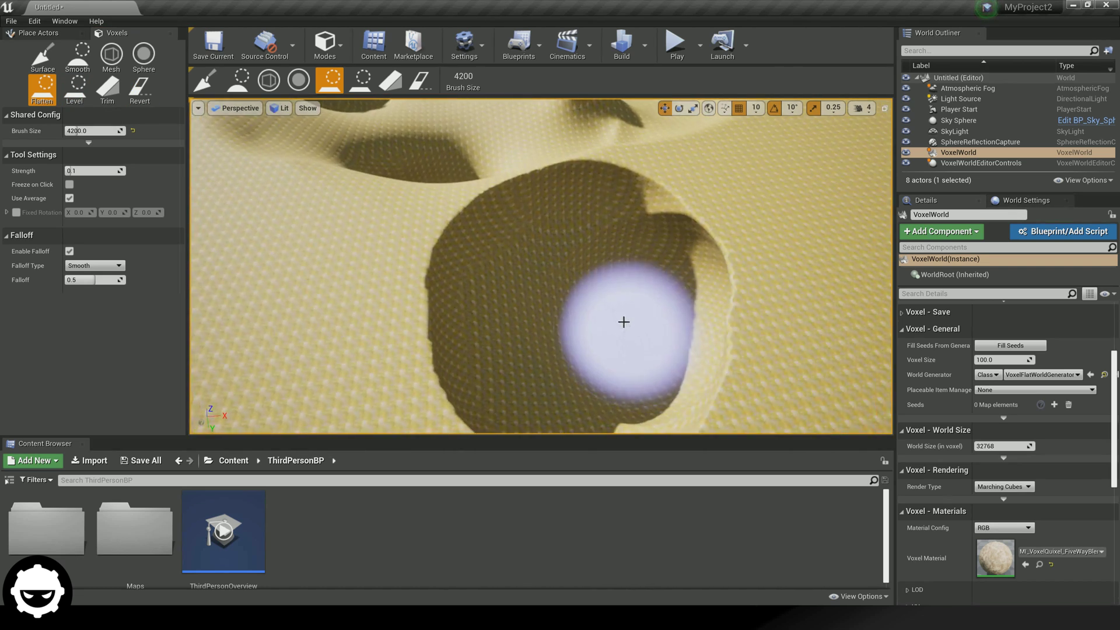
{"action": "scroll", "coordinate": [540, 272], "scroll_direction": "up", "scroll_amount": 10, "text": "ctrl"}
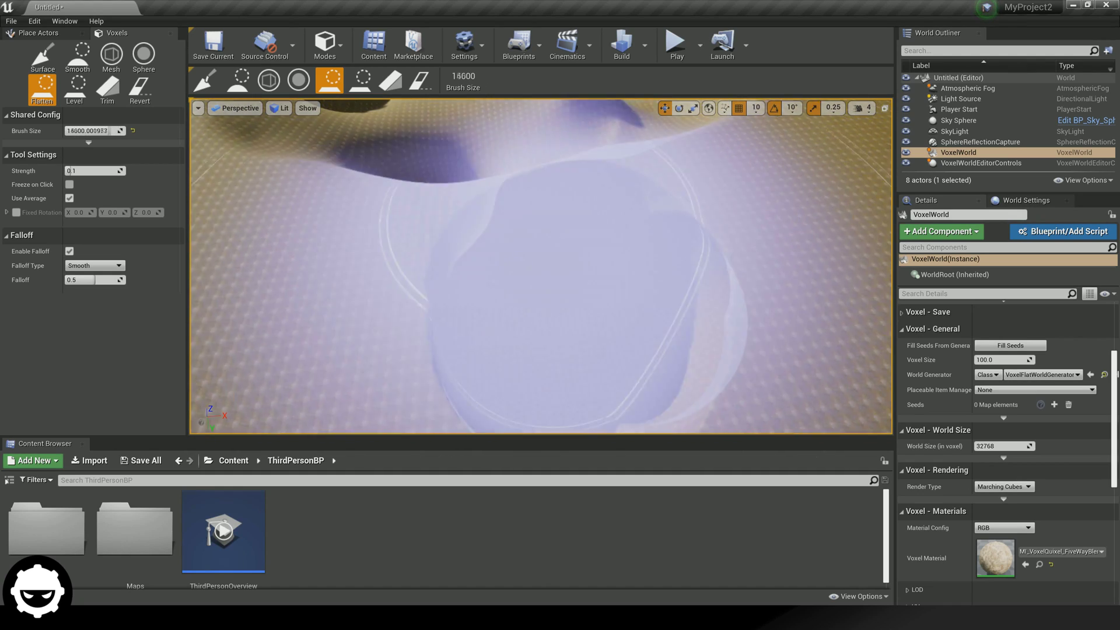
{"action": "scroll", "coordinate": [628, 258], "scroll_direction": "down", "scroll_amount": 3, "text": "ctrl"}
{"action": "mouse_move", "coordinate": [629, 259]}
{"action": "left_mouse_down"}
{"action": "mouse_move", "coordinate": [788, 204]}
{"action": "mouse_move", "coordinate": [610, 263]}
{"action": "mouse_move", "coordinate": [503, 272]}
{"action": "mouse_move", "coordinate": [510, 250]}
{"action": "mouse_move", "coordinate": [545, 239]}
{"action": "mouse_move", "coordinate": [577, 246]}
{"action": "mouse_move", "coordinate": [560, 272]}
{"action": "mouse_move", "coordinate": [526, 288]}
{"action": "mouse_move", "coordinate": [538, 268]}
{"action": "mouse_move", "coordinate": [811, 271]}
{"action": "left_mouse_up"}
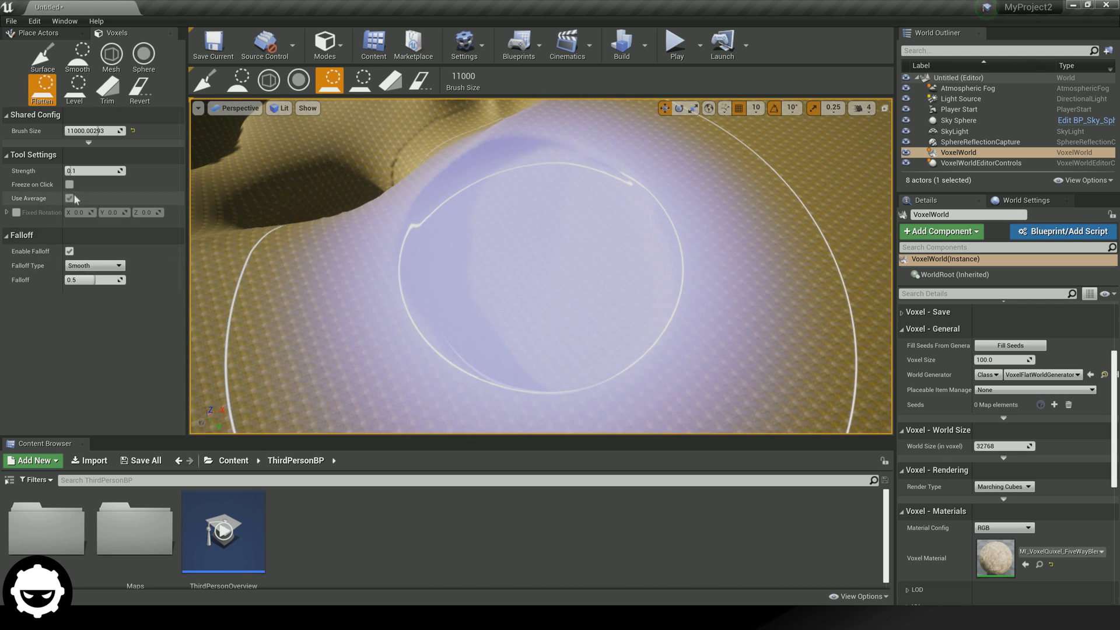
Step: Set the Flatten strength to 1.0 and level out the former pit area further
{"action": "left_click_drag", "start_coordinate": [120, 171], "coordinate": [125, 170]}
{"action": "mouse_move", "coordinate": [781, 188]}
{"action": "left_mouse_down"}
{"action": "mouse_move", "coordinate": [520, 253]}
{"action": "mouse_move", "coordinate": [515, 223]}
{"action": "mouse_move", "coordinate": [539, 218]}
{"action": "mouse_move", "coordinate": [508, 268]}
{"action": "left_mouse_up"}
{"action": "mouse_move", "coordinate": [508, 268]}
{"action": "right_mouse_down"}
{"action": "mouse_move", "coordinate": [677, 215]}
{"action": "mouse_move", "coordinate": [654, 238]}
{"action": "mouse_move", "coordinate": [575, 229]}
{"action": "mouse_move", "coordinate": [564, 247]}
{"action": "mouse_move", "coordinate": [572, 280]}
{"action": "mouse_move", "coordinate": [528, 208]}
{"action": "right_mouse_up"}
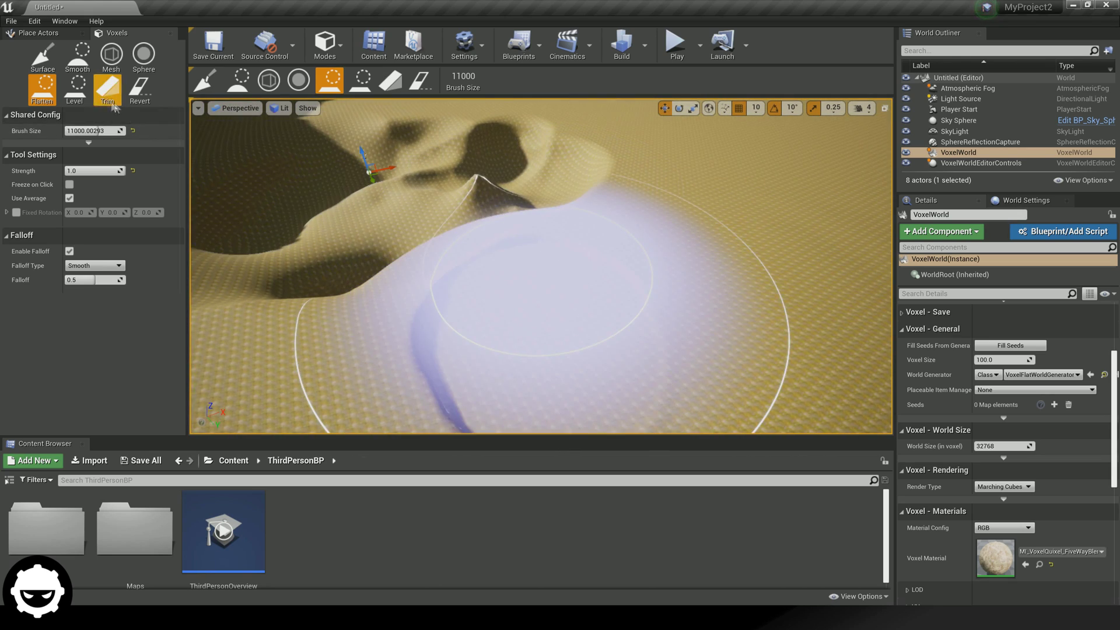
Step: Stamp a raised plateau and level the ground along its foot with the Level tool at a brush size of about 2400
{"action": "left_click", "coordinate": [67, 91]}
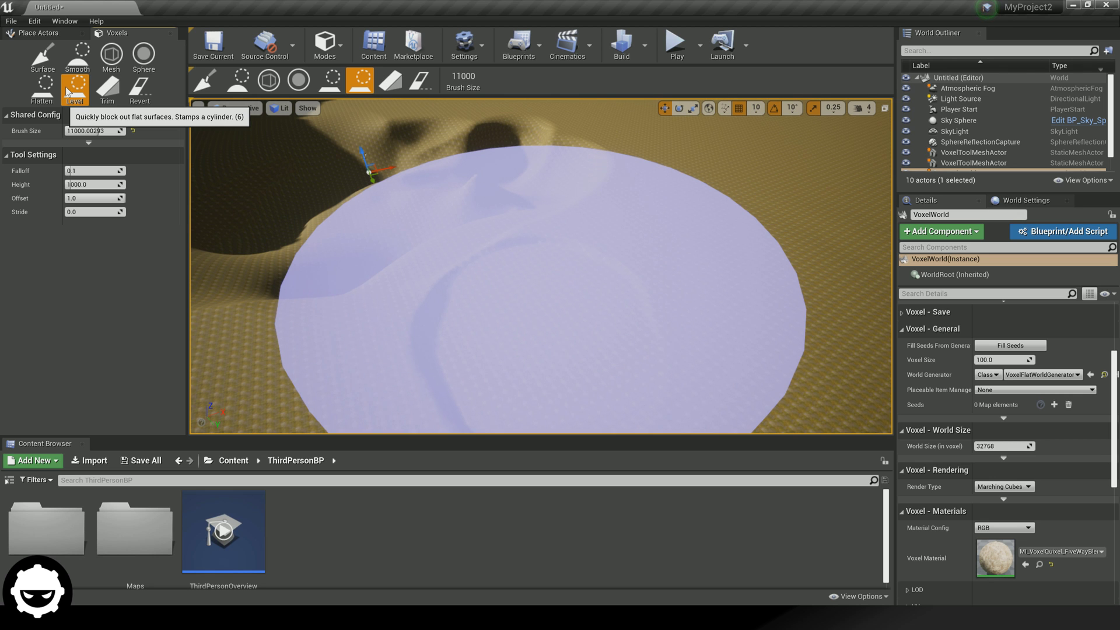
{"action": "mouse_move", "coordinate": [469, 77]}
{"action": "left_mouse_down"}
{"action": "mouse_move", "coordinate": [426, 77]}
{"action": "mouse_move", "coordinate": [467, 77]}
{"action": "left_mouse_up"}
{"action": "mouse_move", "coordinate": [673, 212]}
{"action": "right_mouse_down"}
{"action": "mouse_move", "coordinate": [718, 193]}
{"action": "mouse_move", "coordinate": [647, 220]}
{"action": "right_mouse_up"}
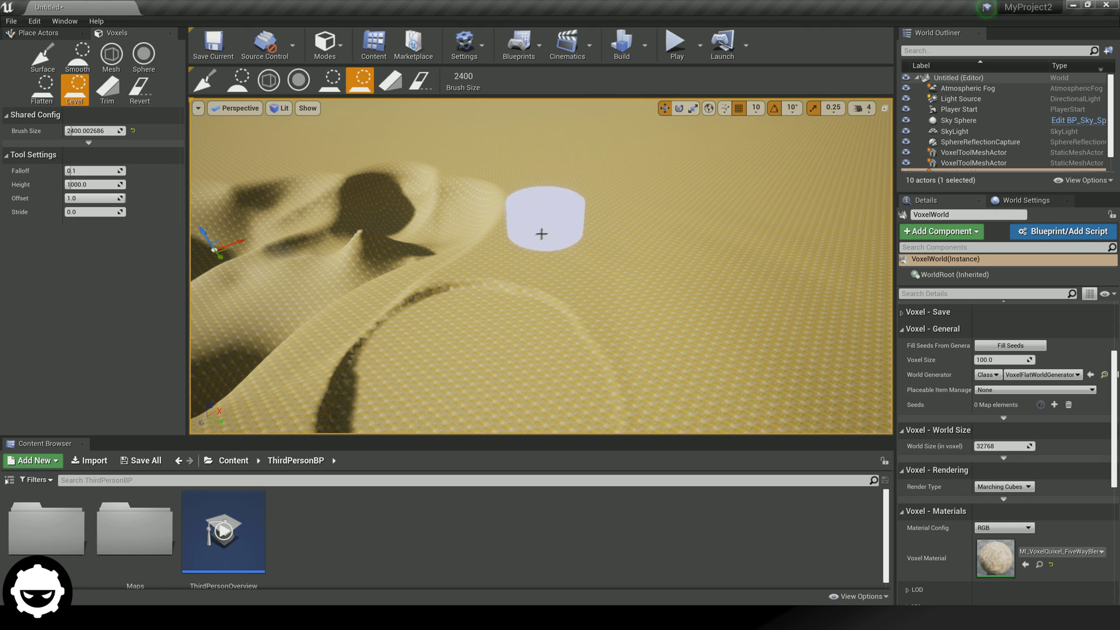
{"action": "mouse_move", "coordinate": [611, 233]}
{"action": "left_mouse_down"}
{"action": "mouse_move", "coordinate": [420, 233]}
{"action": "mouse_move", "coordinate": [515, 252]}
{"action": "mouse_move", "coordinate": [647, 247]}
{"action": "left_mouse_up"}
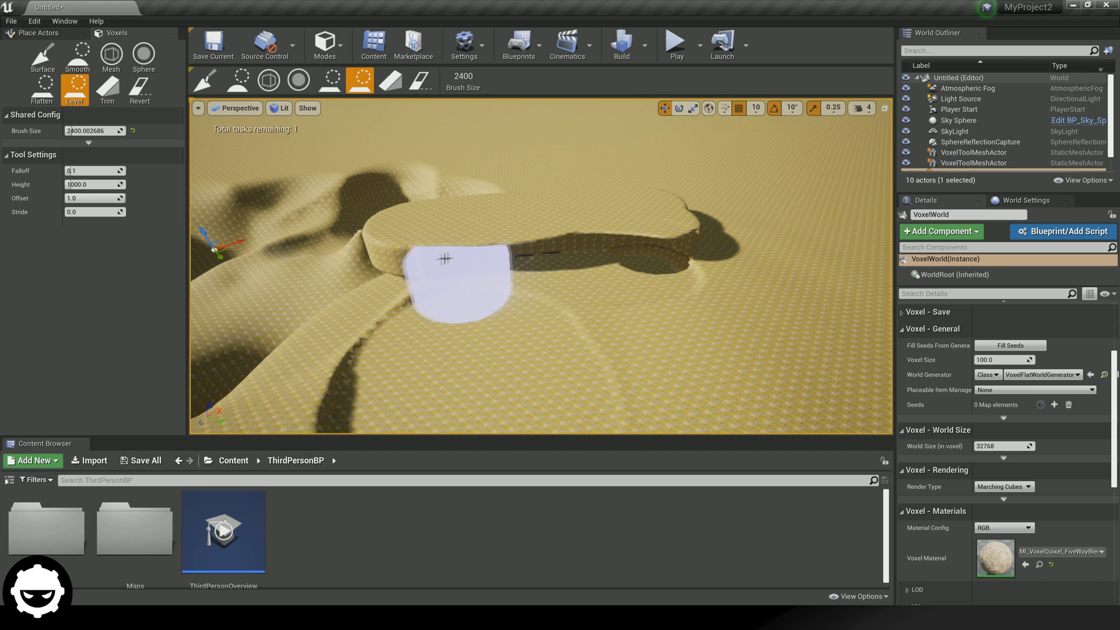
{"action": "mouse_move", "coordinate": [609, 325]}
{"action": "left_mouse_down"}
{"action": "mouse_move", "coordinate": [727, 260]}
{"action": "mouse_move", "coordinate": [645, 220]}
{"action": "mouse_move", "coordinate": [557, 244]}
{"action": "mouse_move", "coordinate": [440, 254]}
{"action": "left_mouse_up"}
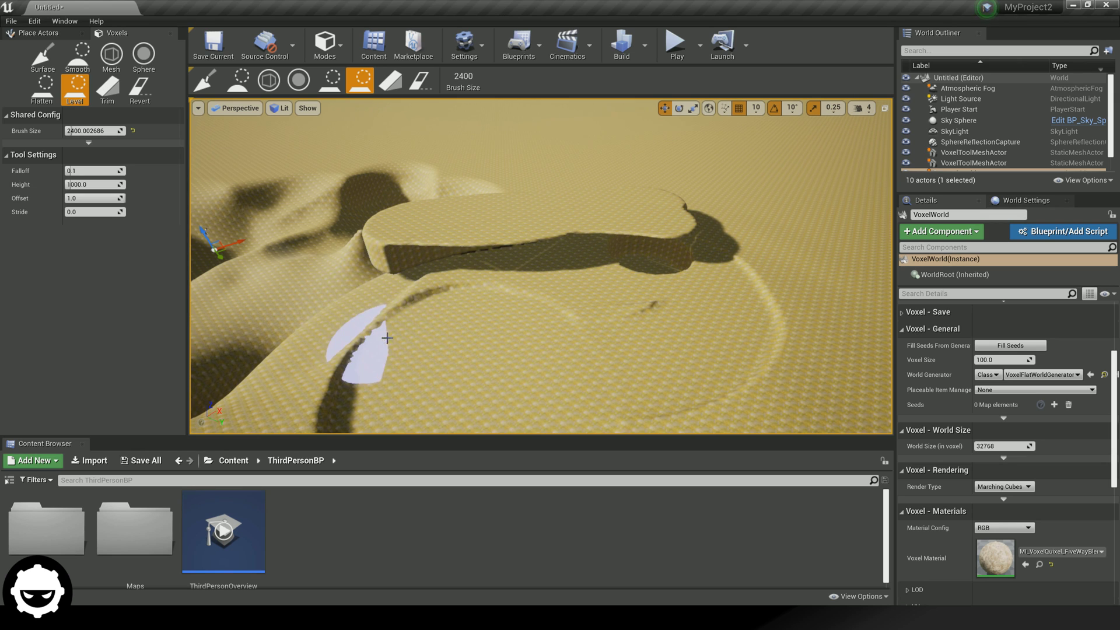
{"action": "left_click_drag", "start_coordinate": [380, 346], "coordinate": [454, 279]}
{"action": "mouse_move", "coordinate": [541, 328]}
{"action": "left_mouse_down"}
{"action": "mouse_move", "coordinate": [443, 318]}
{"action": "mouse_move", "coordinate": [449, 350]}
{"action": "mouse_move", "coordinate": [445, 313]}
{"action": "mouse_move", "coordinate": [423, 333]}
{"action": "left_mouse_up"}
Step: Cut a sunken hollow into the flattened ground in front of the plateau with the Level tool
{"action": "mouse_move", "coordinate": [444, 330]}
{"action": "right_mouse_down"}
{"action": "mouse_move", "coordinate": [531, 306]}
{"action": "mouse_move", "coordinate": [530, 290]}
{"action": "mouse_move", "coordinate": [514, 370]}
{"action": "mouse_move", "coordinate": [355, 312]}
{"action": "mouse_move", "coordinate": [364, 307]}
{"action": "right_mouse_up"}
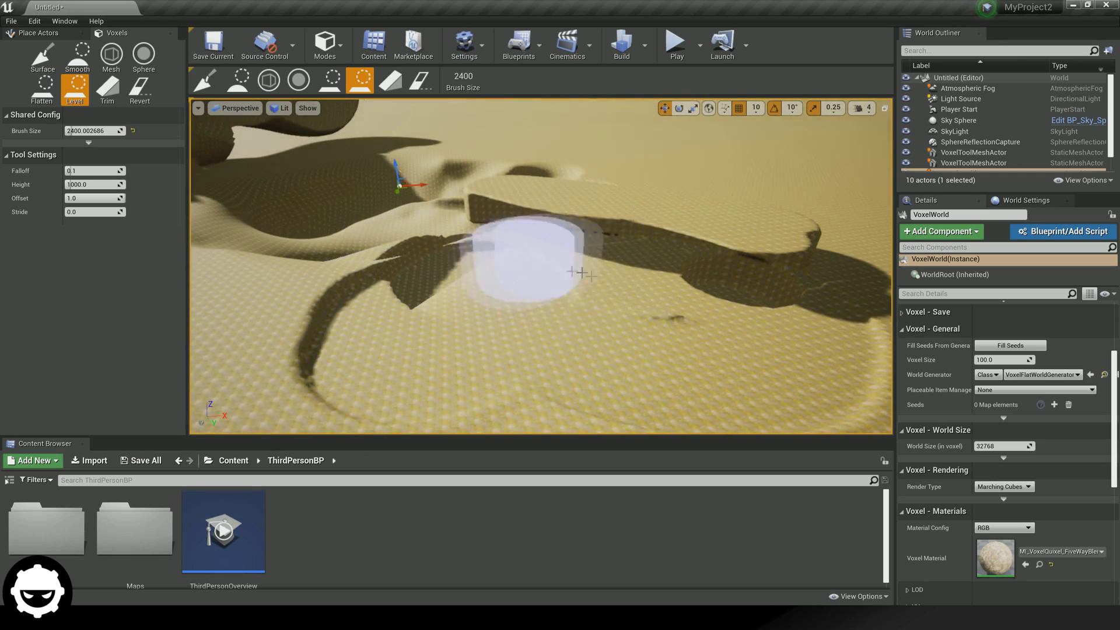
{"action": "left_click", "coordinate": [500, 294]}
{"action": "mouse_move", "coordinate": [497, 295]}
{"action": "left_mouse_down"}
{"action": "mouse_move", "coordinate": [370, 351]}
{"action": "mouse_move", "coordinate": [597, 313]}
{"action": "left_mouse_up"}
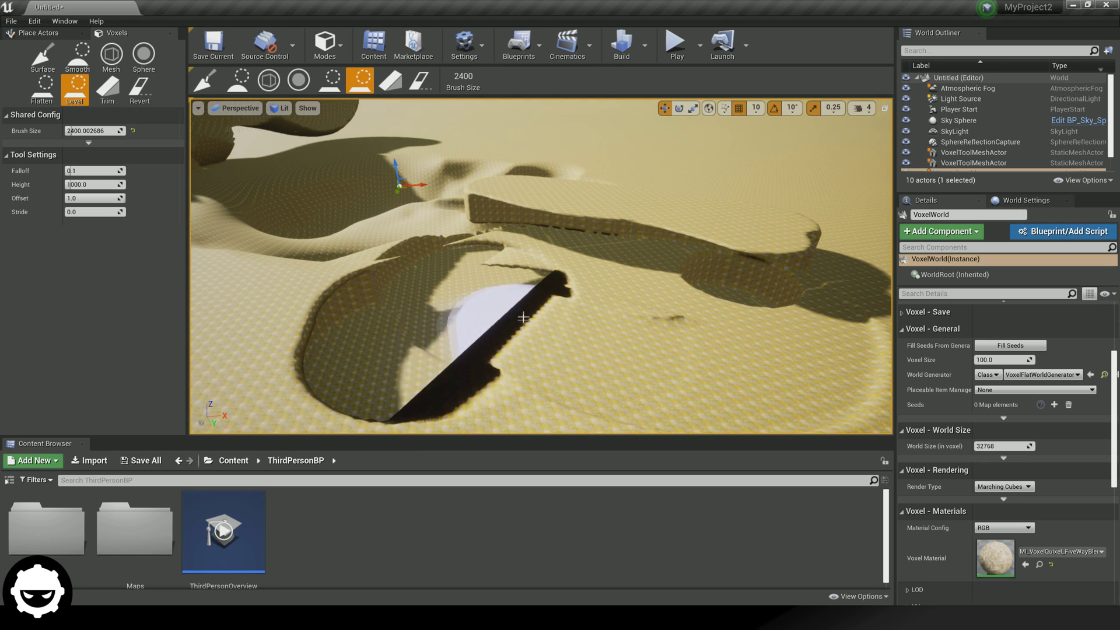
{"action": "mouse_move", "coordinate": [467, 295]}
{"action": "right_mouse_down"}
{"action": "mouse_move", "coordinate": [496, 311]}
{"action": "mouse_move", "coordinate": [444, 309]}
{"action": "mouse_move", "coordinate": [593, 353]}
{"action": "right_mouse_up"}
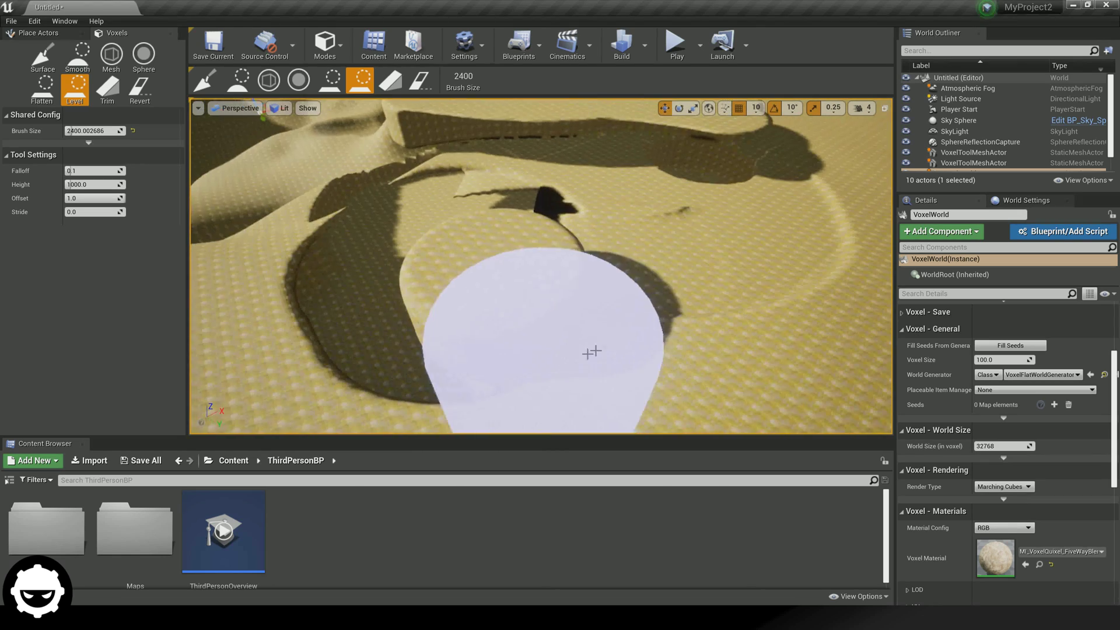
{"action": "left_click", "coordinate": [495, 326]}
{"action": "mouse_move", "coordinate": [494, 325]}
{"action": "left_mouse_down"}
{"action": "mouse_move", "coordinate": [508, 280]}
{"action": "mouse_move", "coordinate": [525, 327]}
{"action": "mouse_move", "coordinate": [578, 292]}
{"action": "mouse_move", "coordinate": [612, 240]}
{"action": "mouse_move", "coordinate": [645, 251]}
{"action": "left_mouse_up"}
{"action": "right_click_drag", "start_coordinate": [644, 251], "coordinate": [583, 280]}
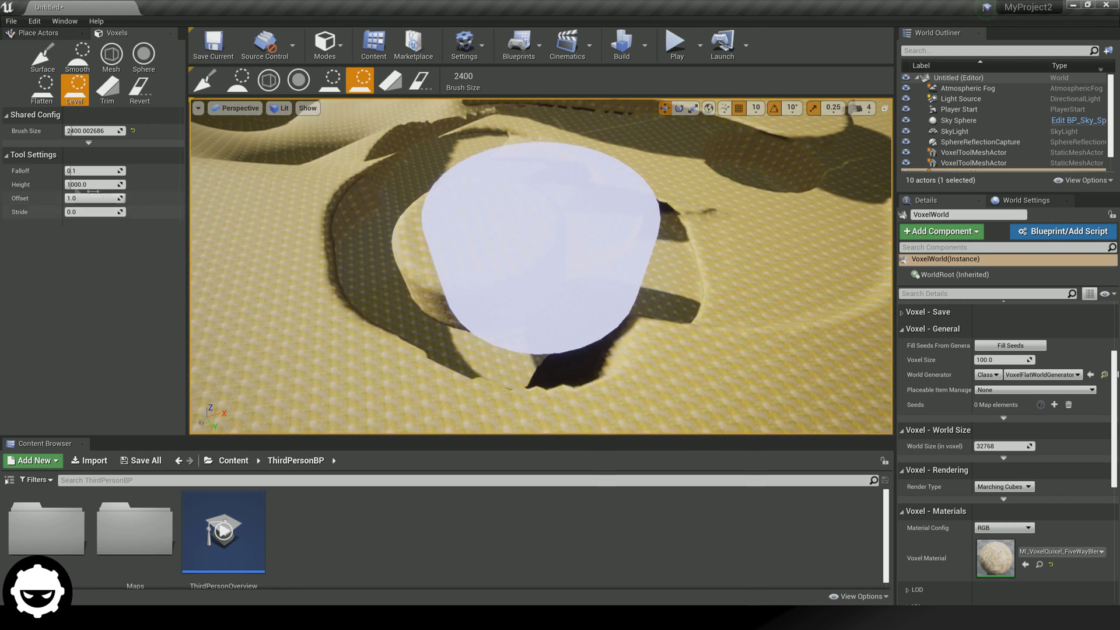
Step: Rework the inside of the sunken hollow with a Surface sculpting stroke
{"action": "left_click", "coordinate": [49, 69]}
{"action": "mouse_move", "coordinate": [499, 240]}
{"action": "left_mouse_down"}
{"action": "mouse_move", "coordinate": [453, 223]}
{"action": "mouse_move", "coordinate": [513, 268]}
{"action": "mouse_move", "coordinate": [475, 193]}
{"action": "mouse_move", "coordinate": [507, 188]}
{"action": "mouse_move", "coordinate": [440, 195]}
{"action": "mouse_move", "coordinate": [475, 205]}
{"action": "left_mouse_up"}
{"action": "right_click_drag", "start_coordinate": [477, 204], "coordinate": [476, 203]}
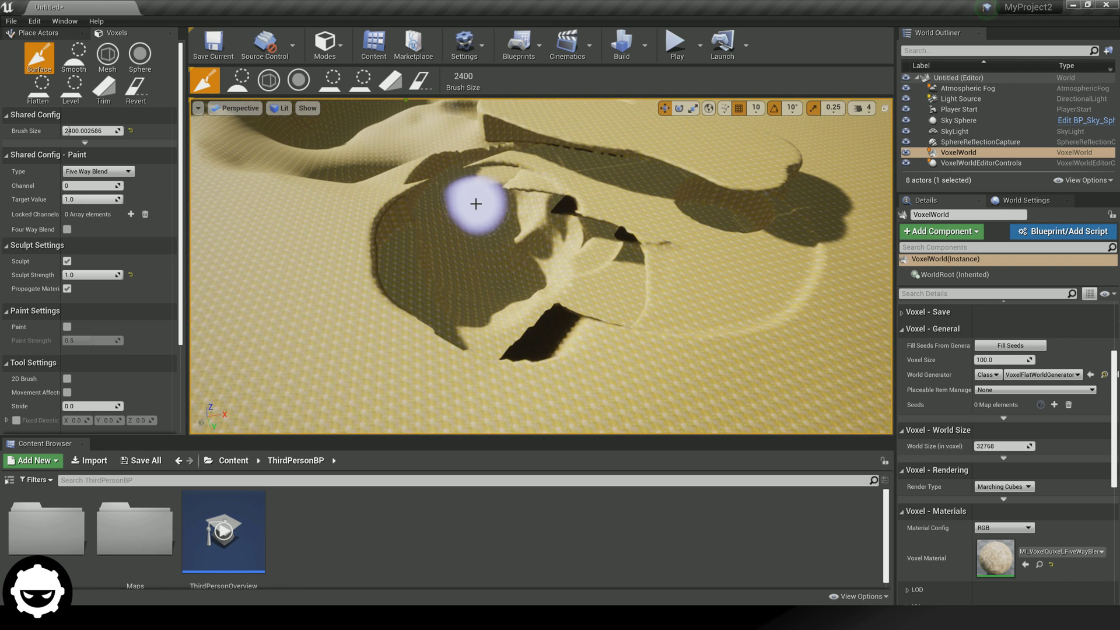
Step: Switch to the Trim tool and look at the remaining floating mass
{"action": "left_click", "coordinate": [115, 93]}
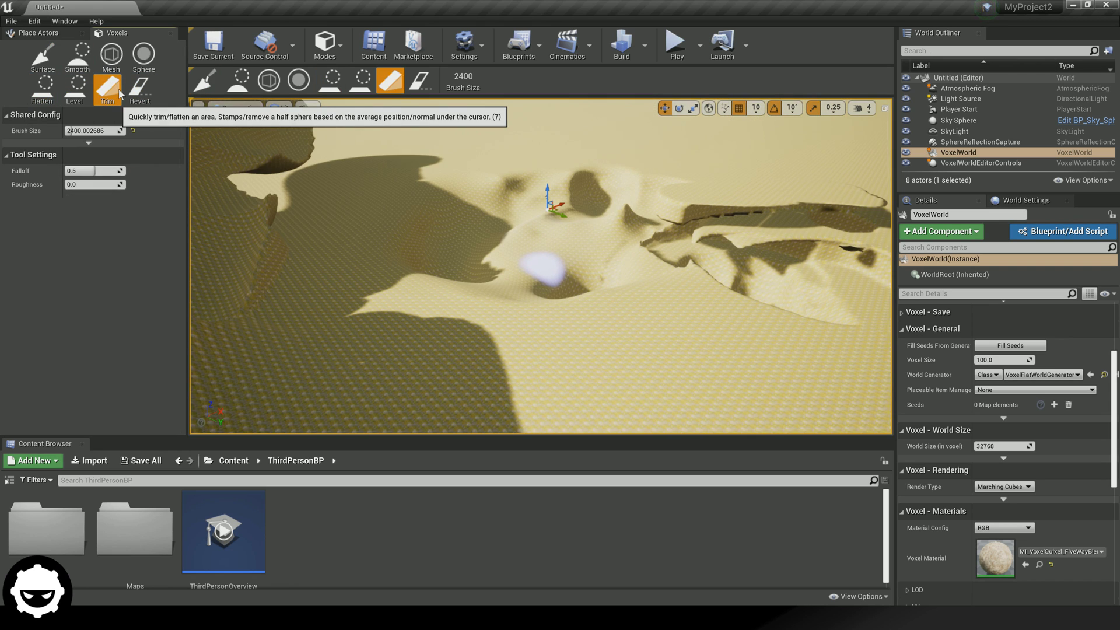
{"action": "mouse_move", "coordinate": [438, 278]}
{"action": "right_mouse_down"}
{"action": "mouse_move", "coordinate": [438, 265]}
{"action": "mouse_move", "coordinate": [418, 259]}
{"action": "right_mouse_up"}
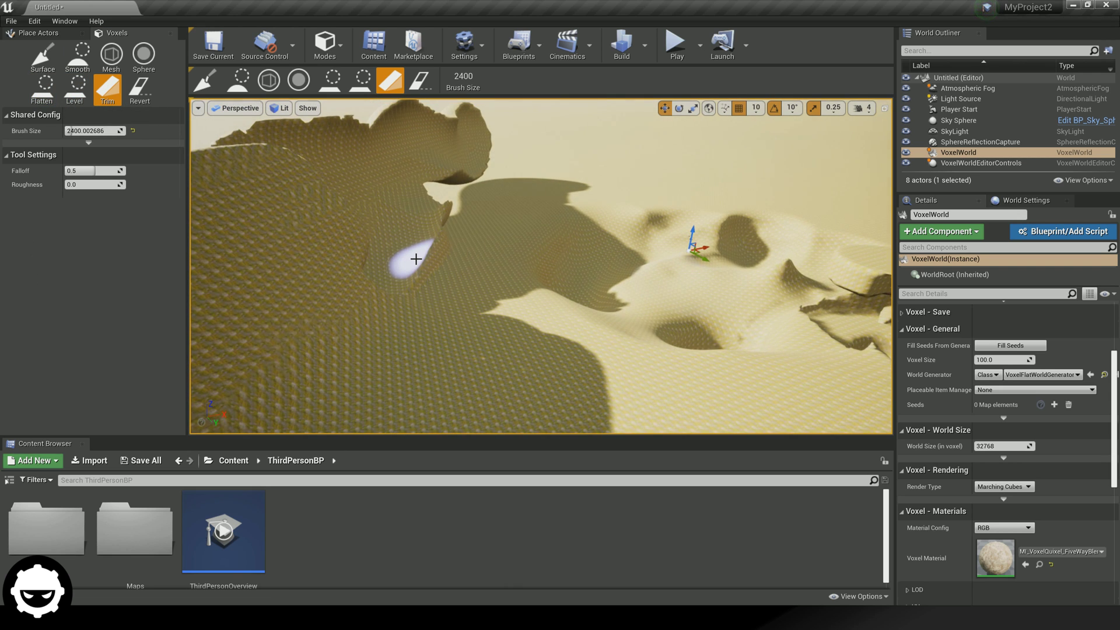
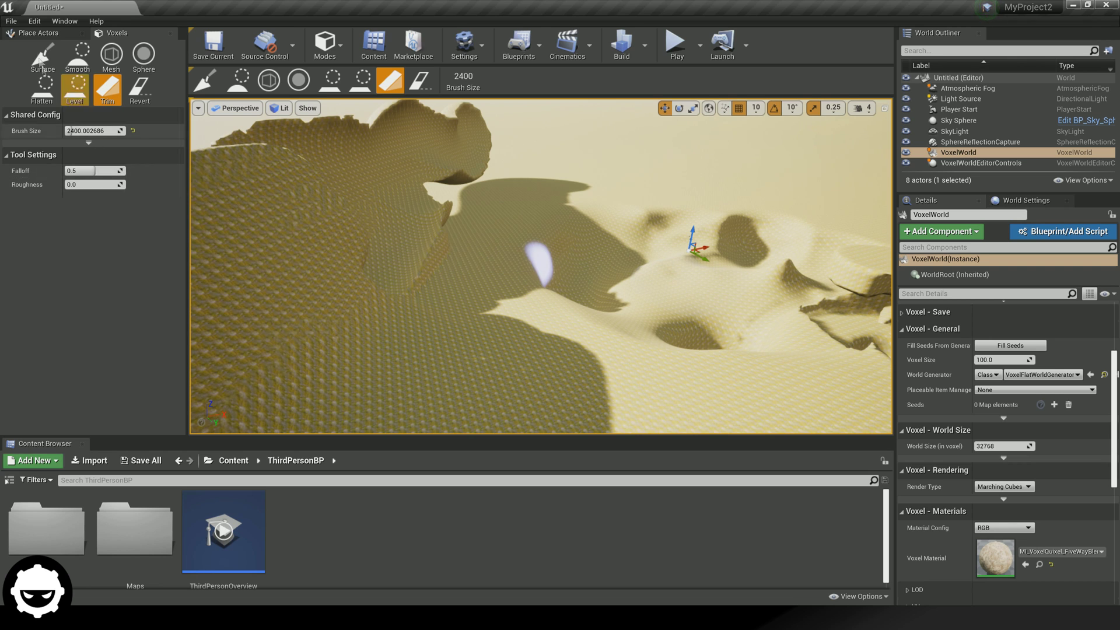
Step: Create a new level from the Default template without saving the voxel world's changes
{"action": "left_click", "coordinate": [11, 21]}
{"action": "left_click", "coordinate": [39, 43]}
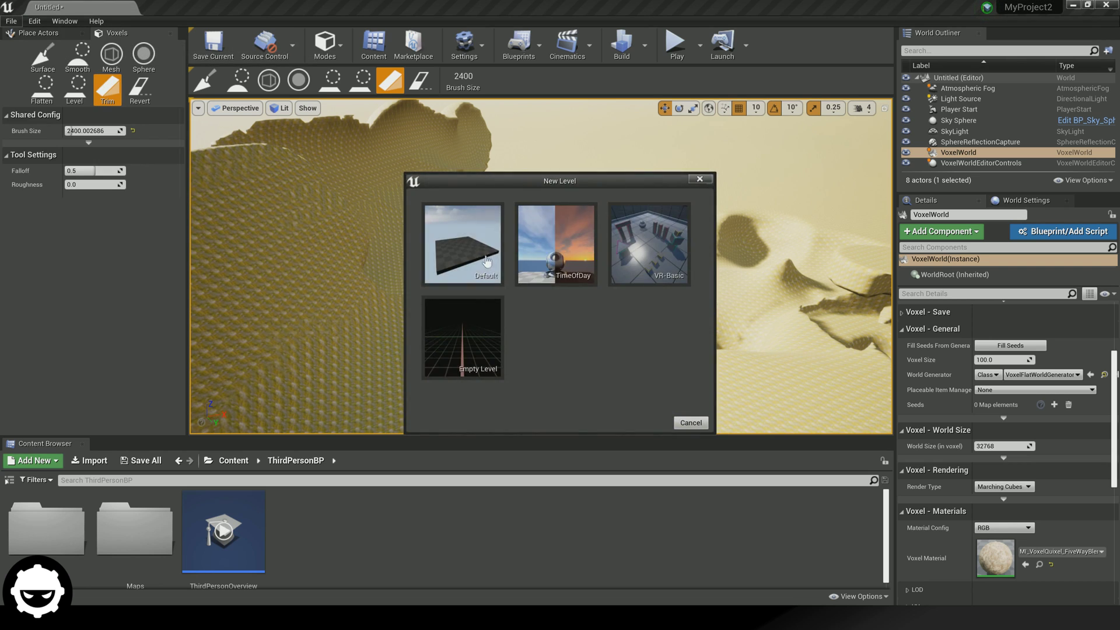
{"action": "left_click", "coordinate": [483, 256]}
{"action": "left_click", "coordinate": [668, 417]}
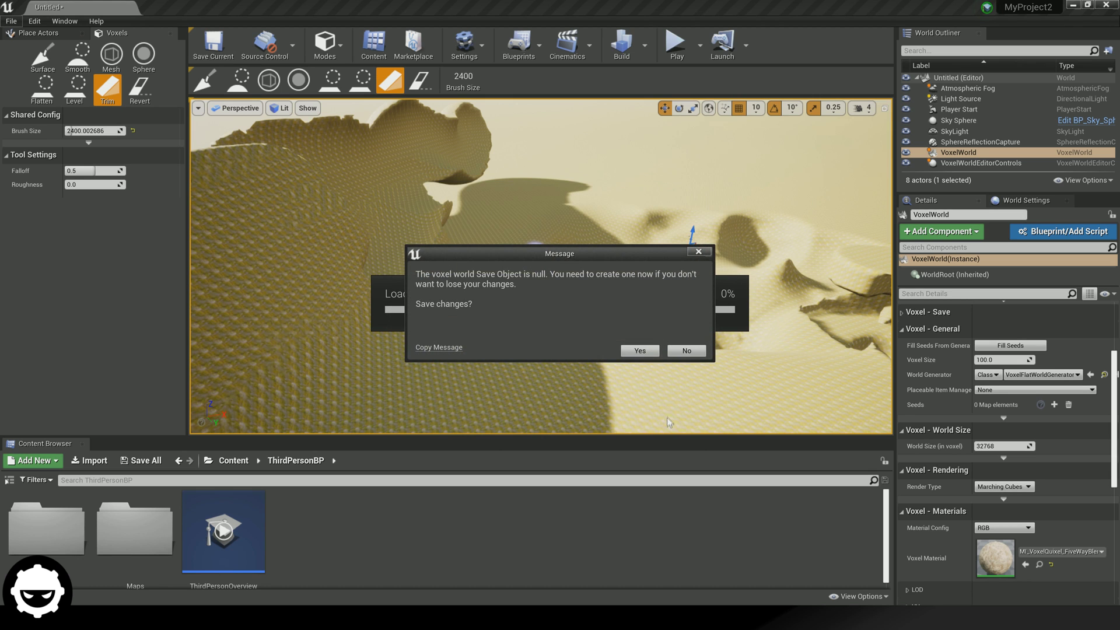
{"action": "left_click", "coordinate": [695, 355]}
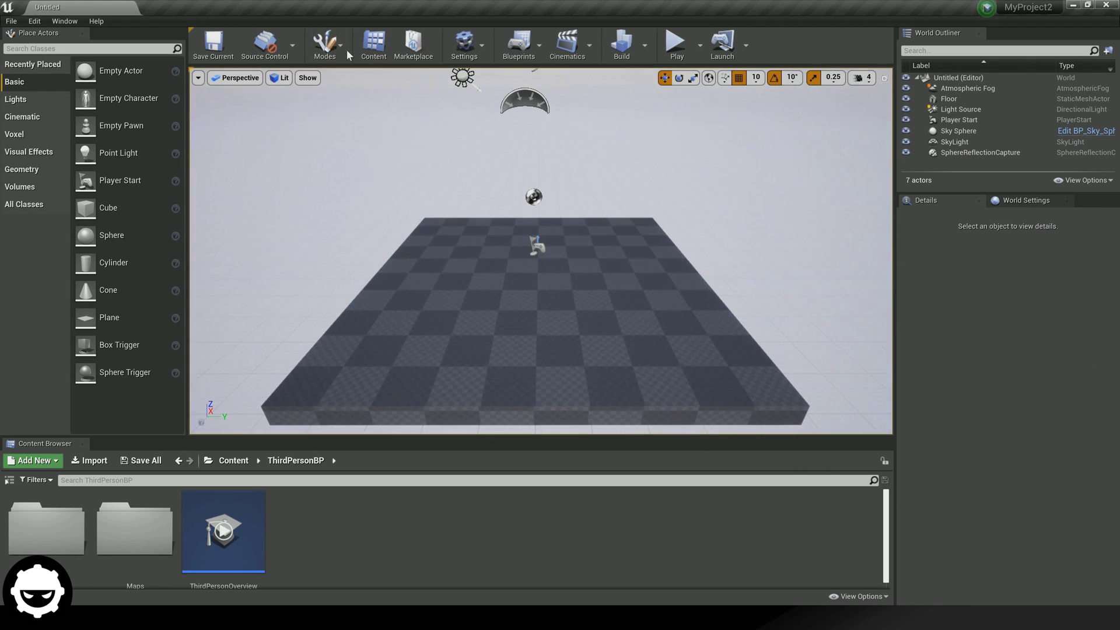
Step: Switch the editor to Voxels mode in the new level
{"action": "left_click", "coordinate": [334, 59]}
{"action": "left_click", "coordinate": [346, 147]}
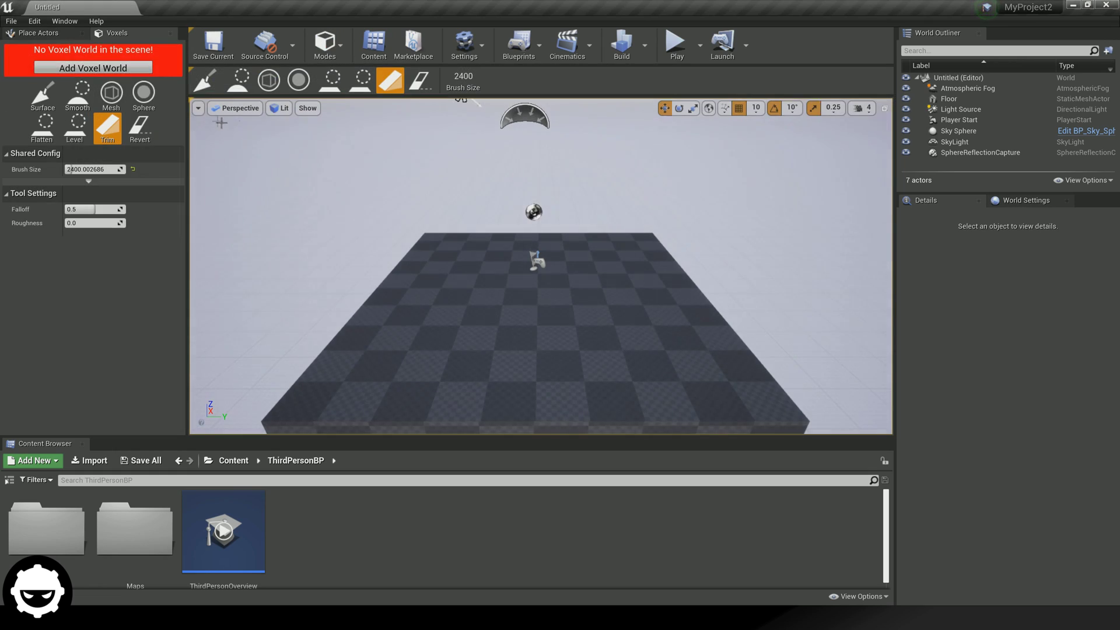
Step: Add a voxel world to the level and select the VoxelWorld actor
{"action": "left_click", "coordinate": [93, 69]}
{"action": "mouse_move", "coordinate": [560, 257]}
{"action": "right_mouse_down"}
{"action": "mouse_move", "coordinate": [689, 300]}
{"action": "mouse_move", "coordinate": [725, 325]}
{"action": "mouse_move", "coordinate": [542, 275]}
{"action": "right_mouse_up"}
{"action": "key", "text": "s"}
{"action": "left_click", "coordinate": [964, 163]}
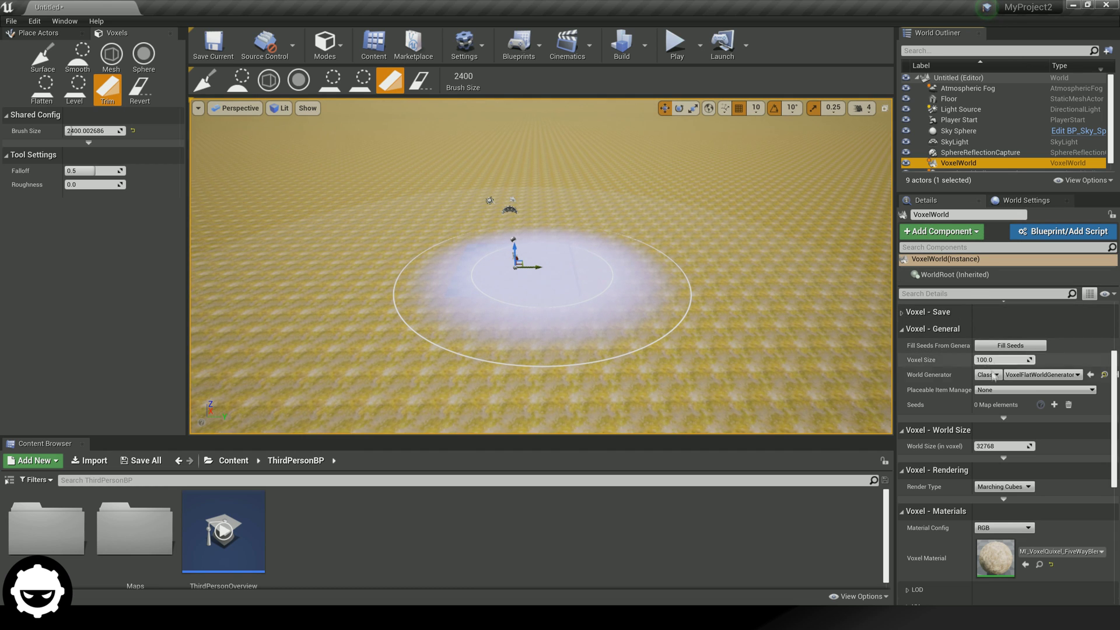
Step: Set the VoxelWorld's World Generator to VoxelExample_Planet and bring the planet into focus
{"action": "left_click", "coordinate": [1013, 377]}
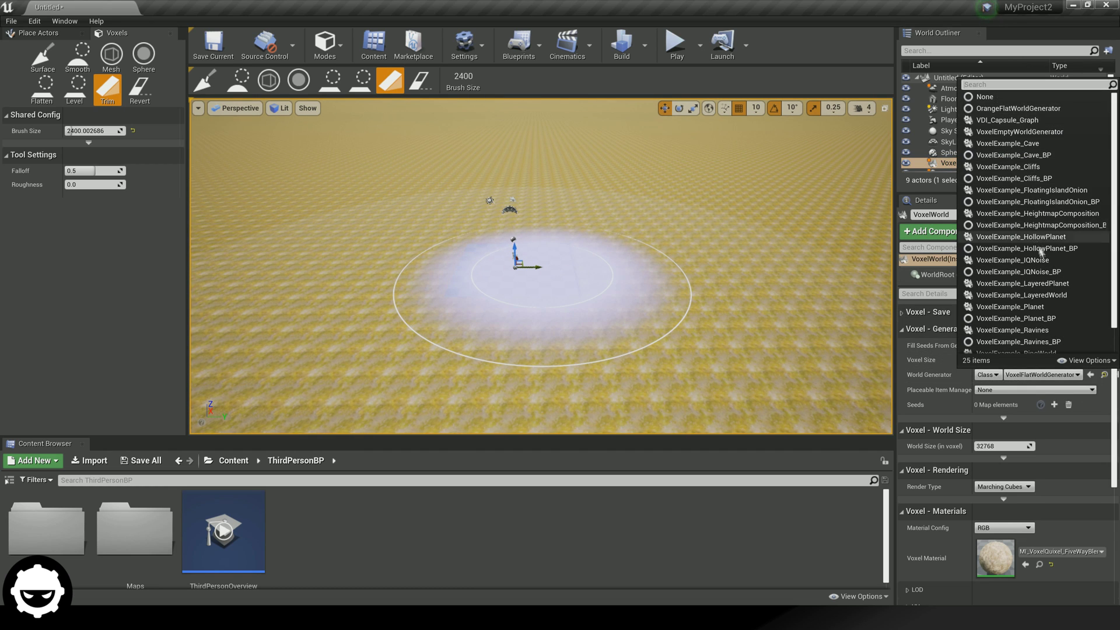
{"action": "left_click_drag", "start_coordinate": [1114, 217], "coordinate": [1116, 252]}
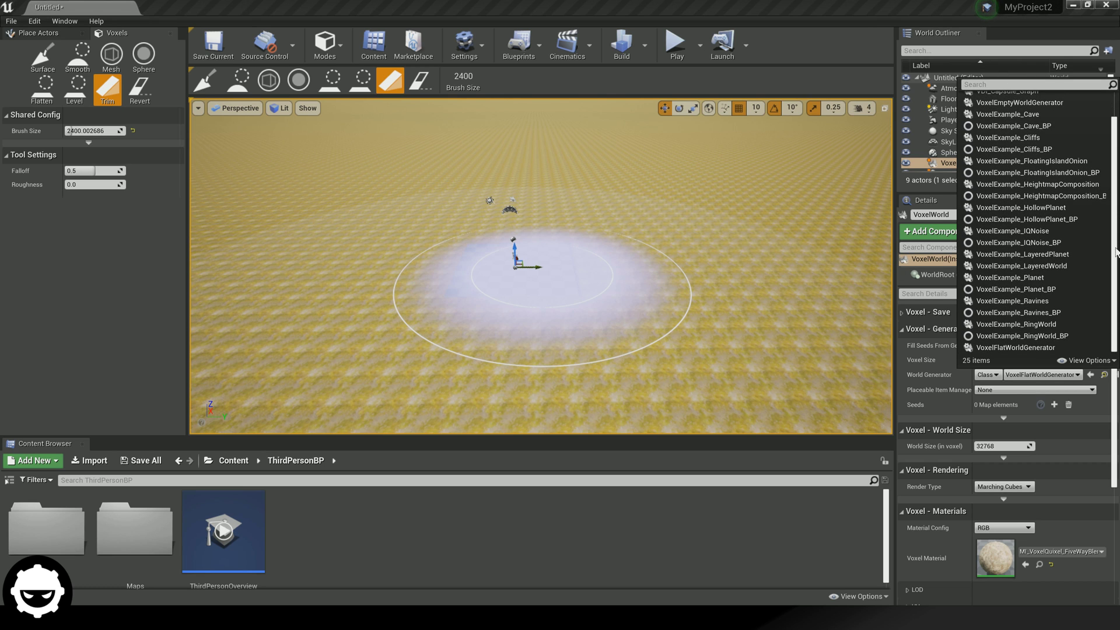
{"action": "left_click", "coordinate": [1047, 279]}
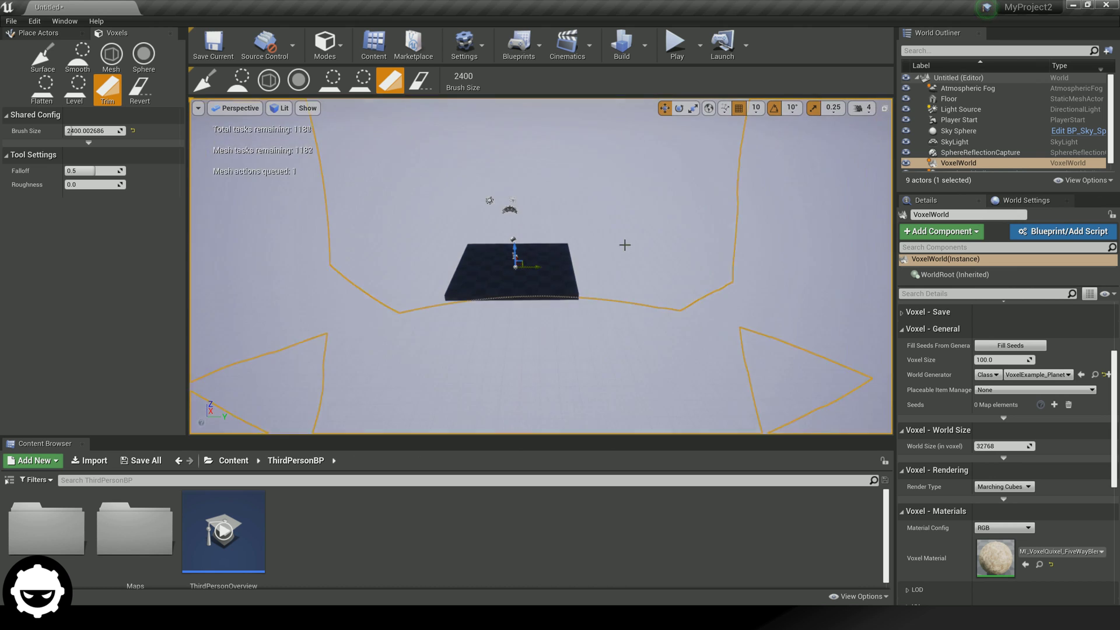
{"action": "right_click_drag", "start_coordinate": [625, 244], "coordinate": [435, 195]}
{"action": "key", "text": "s"}
{"action": "right_click_drag", "start_coordinate": [514, 220], "coordinate": [483, 212]}
{"action": "double_click", "coordinate": [971, 164]}
{"action": "key", "text": "Up"}
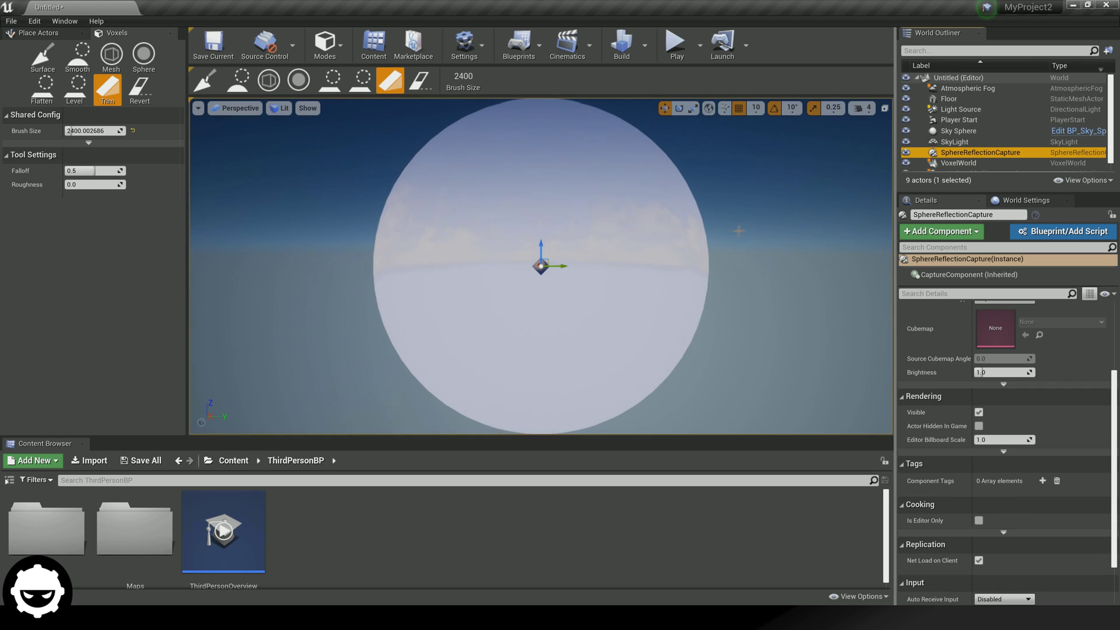
Step: Raise the viewport's camera speed scalar to about 112.3 and the camera speed to 8
{"action": "left_click", "coordinate": [862, 108]}
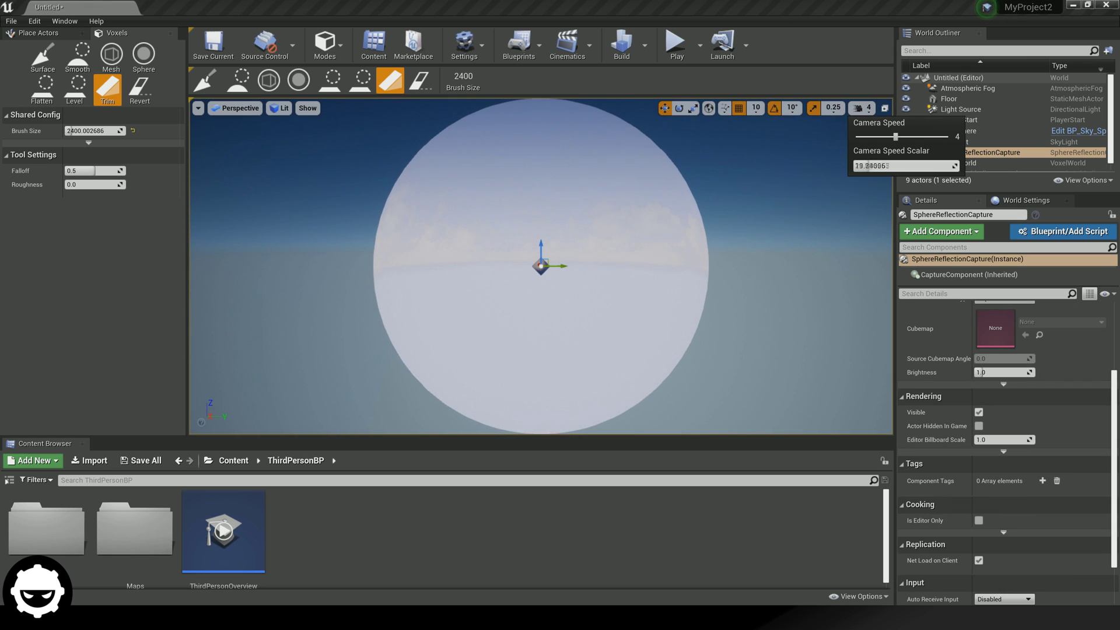
{"action": "left_click_drag", "start_coordinate": [867, 166], "coordinate": [876, 166]}
{"action": "key", "text": "w"}
{"action": "right_click_drag", "start_coordinate": [538, 210], "coordinate": [549, 215]}
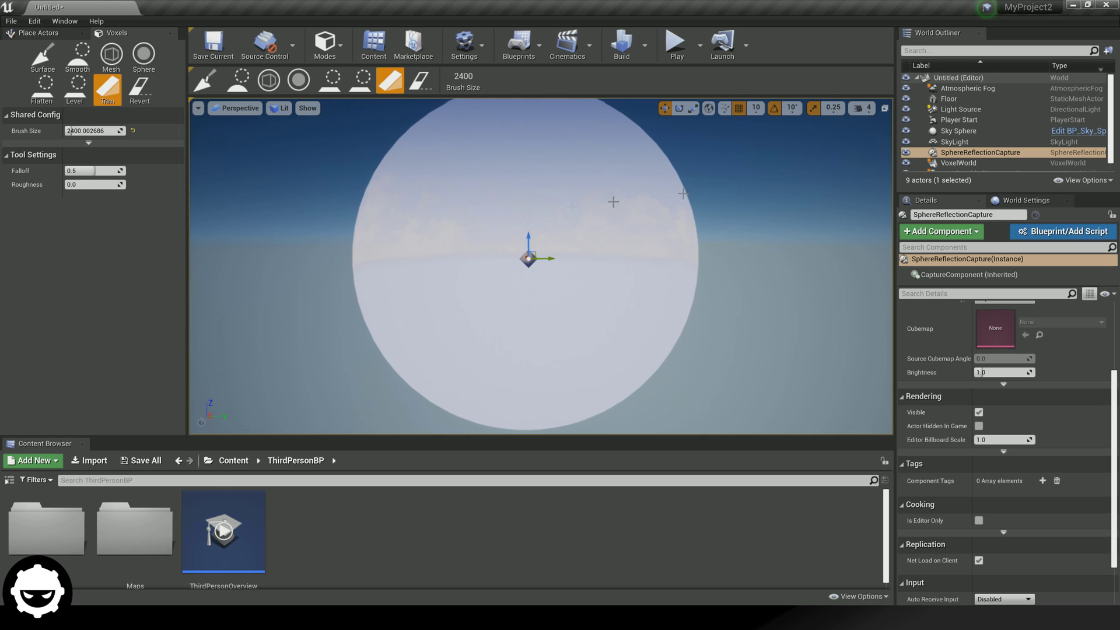
{"action": "left_click", "coordinate": [861, 108]}
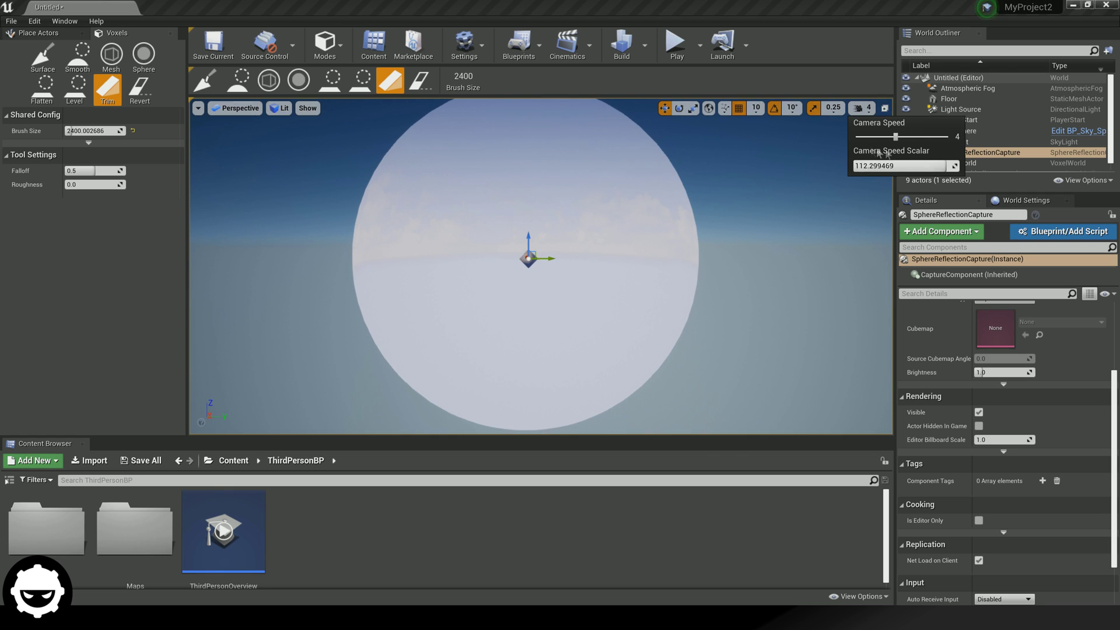
{"action": "key", "text": "w"}
{"action": "right_click_drag", "start_coordinate": [477, 250], "coordinate": [487, 257]}
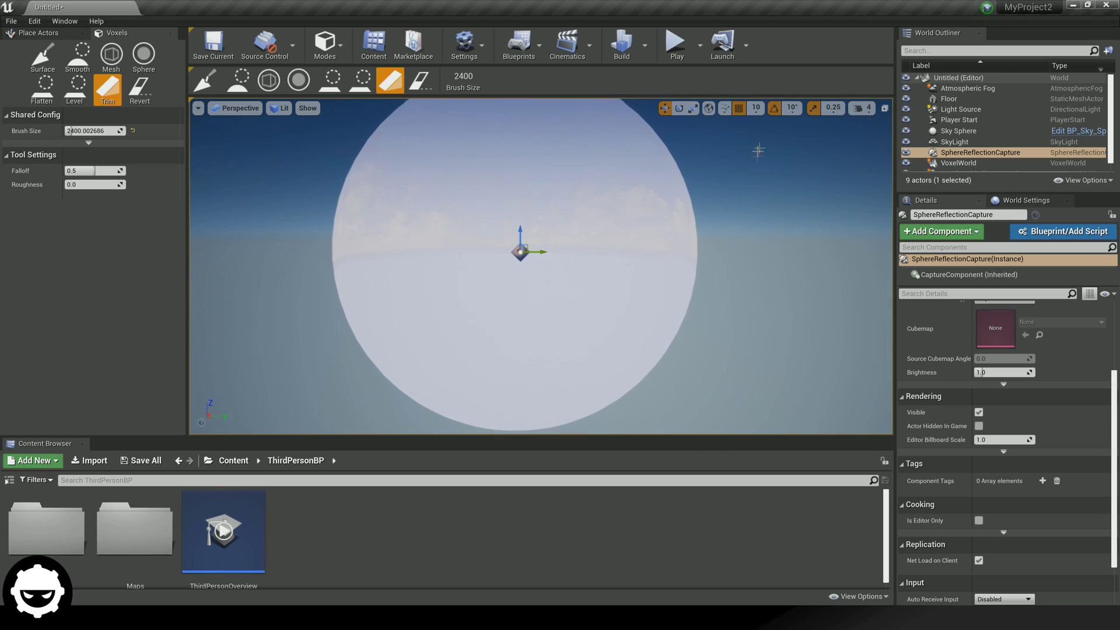
{"action": "left_click", "coordinate": [861, 111]}
{"action": "left_click_drag", "start_coordinate": [921, 139], "coordinate": [957, 138]}
{"action": "key", "text": "w"}
{"action": "mouse_move", "coordinate": [563, 239]}
{"action": "right_mouse_down"}
{"action": "mouse_move", "coordinate": [564, 255]}
{"action": "mouse_move", "coordinate": [536, 242]}
{"action": "mouse_move", "coordinate": [554, 242]}
{"action": "mouse_move", "coordinate": [548, 226]}
{"action": "right_mouse_up"}
{"action": "key", "text": "w"}
{"action": "key", "text": "w"}
{"action": "key", "text": "s"}
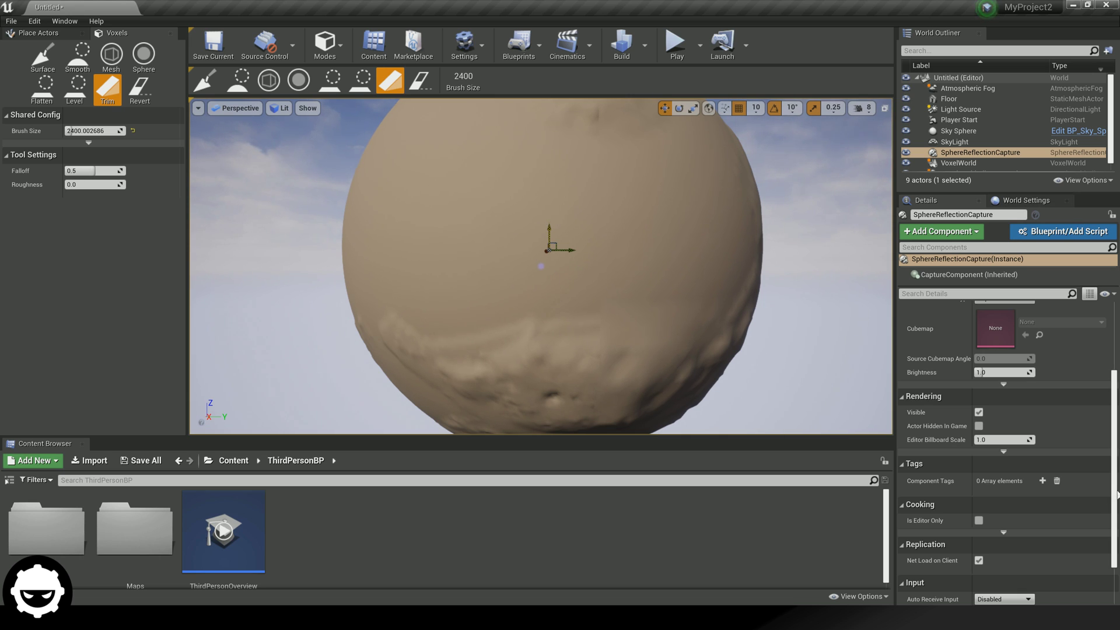
Step: Change the VoxelWorld's World Generator to VoxelExample_Cliffs and inspect the generated terrain
{"action": "scroll", "coordinate": [1118, 494], "scroll_direction": "up", "scroll_amount": 4}
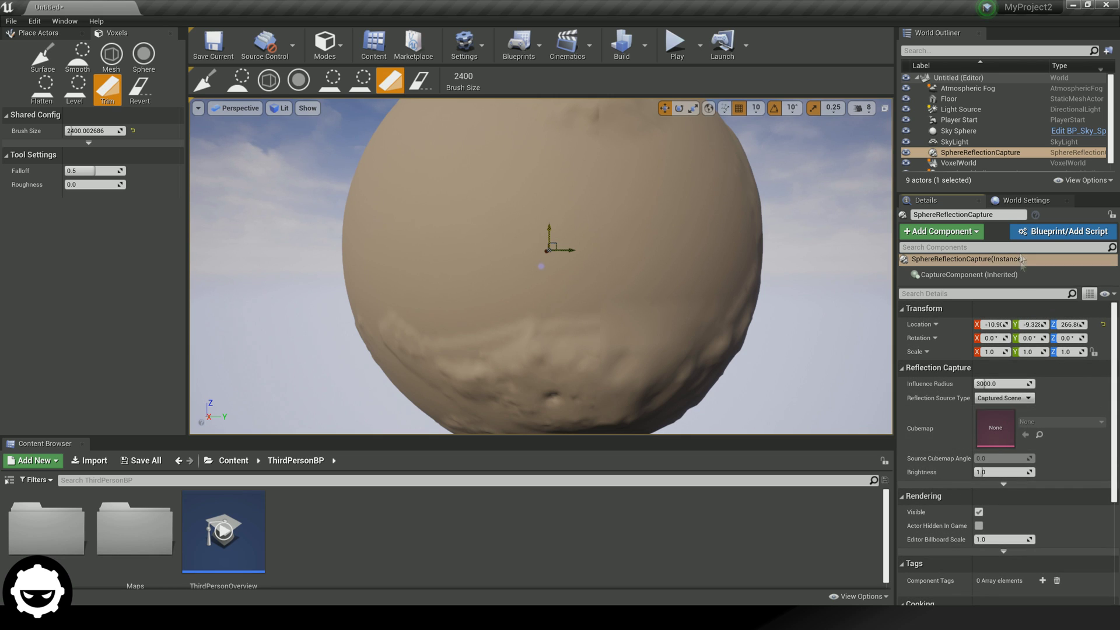
{"action": "left_click", "coordinate": [969, 163]}
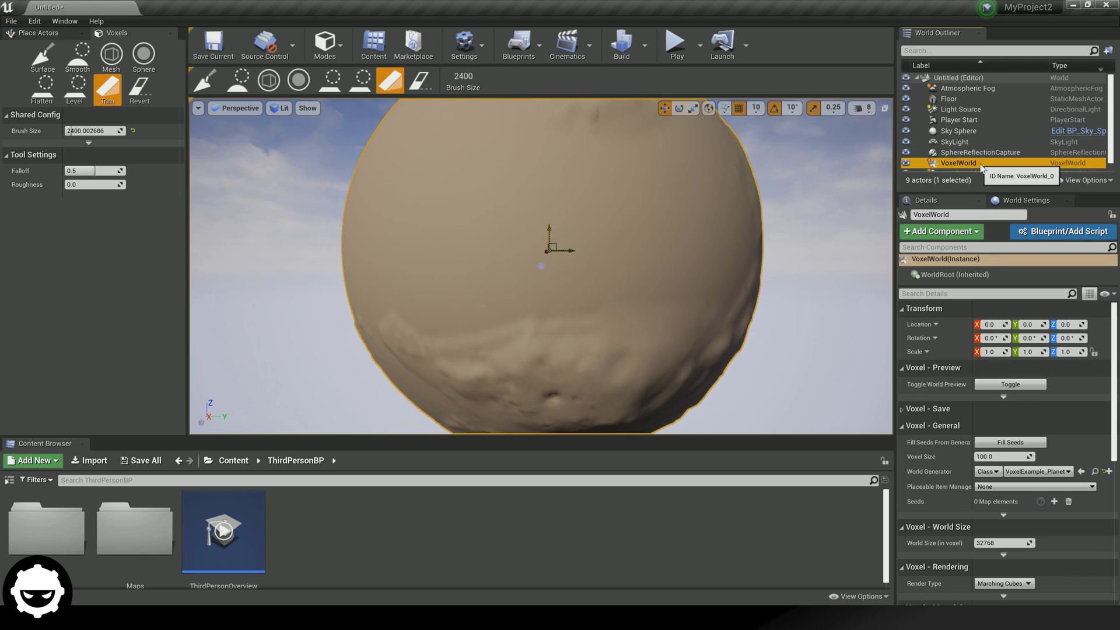
{"action": "left_click", "coordinate": [1020, 472]}
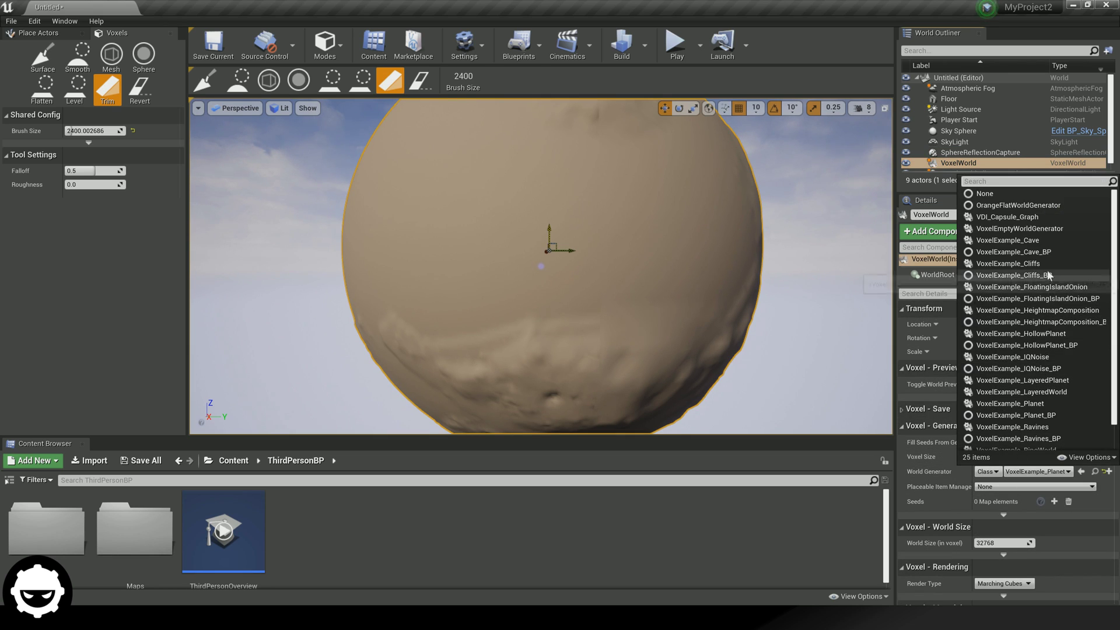
{"action": "left_click", "coordinate": [1015, 264]}
{"action": "right_click_drag", "start_coordinate": [541, 266], "coordinate": [385, 245]}
{"action": "key", "text": "w"}
{"action": "key", "text": "s"}
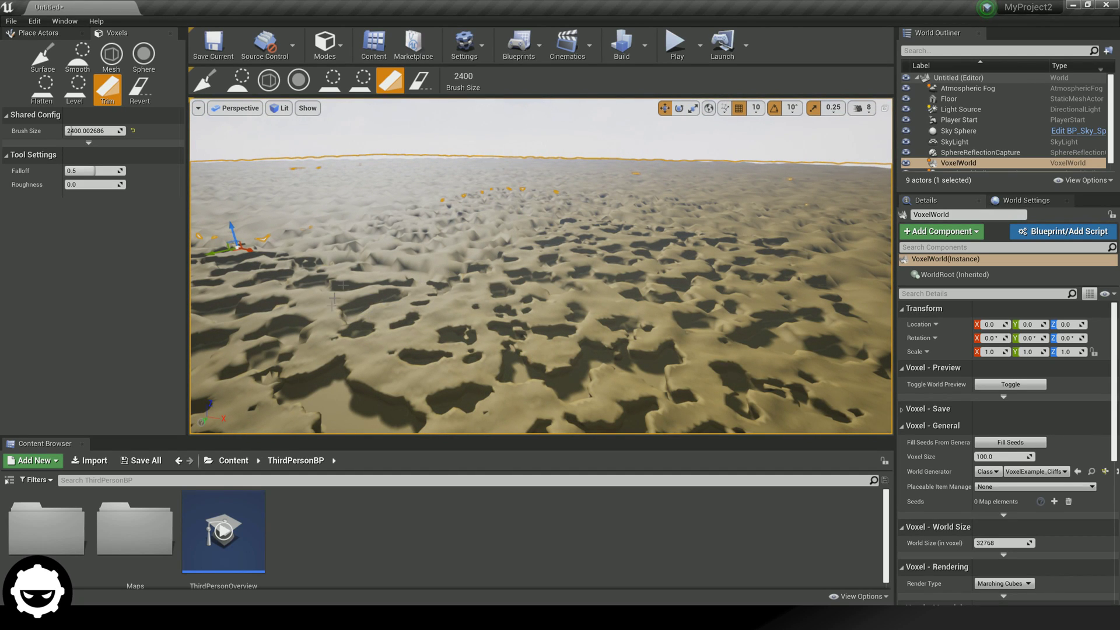
Step: Set the VoxelWorld's World Generator to VoxelExample_Cave and fill its seeds from the generator
{"action": "left_click", "coordinate": [1040, 470]}
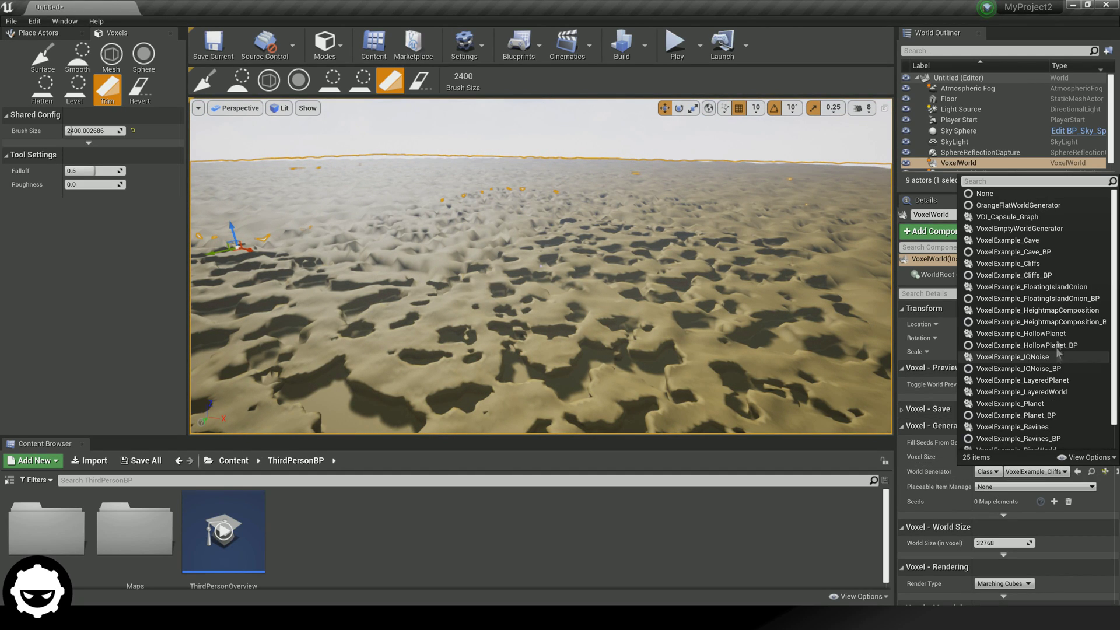
{"action": "left_click", "coordinate": [1032, 245]}
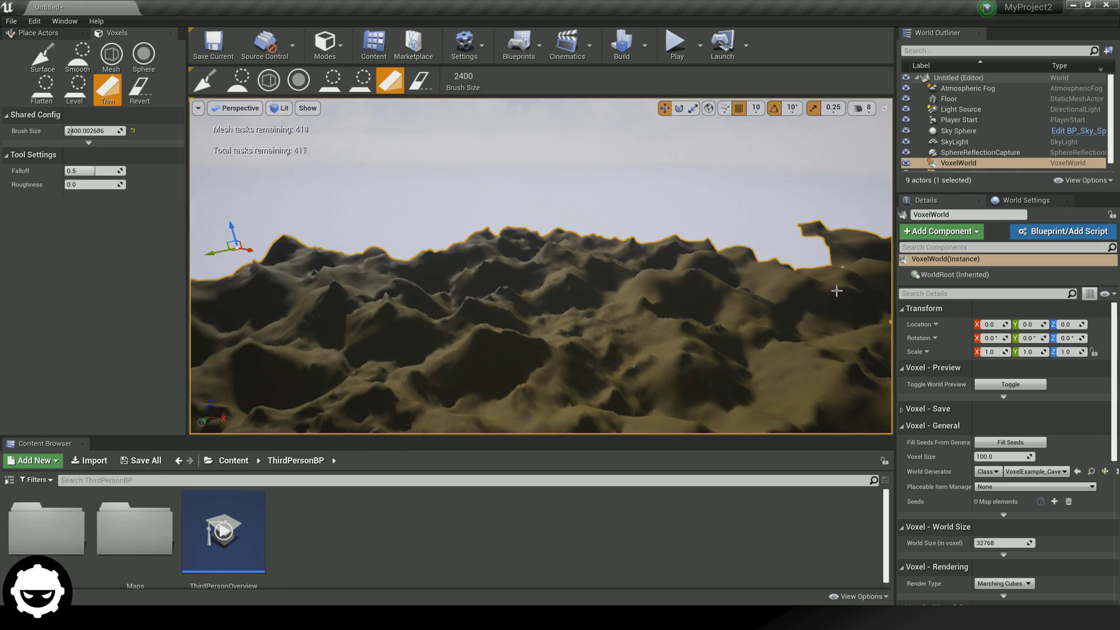
{"action": "right_click_drag", "start_coordinate": [657, 280], "coordinate": [650, 320]}
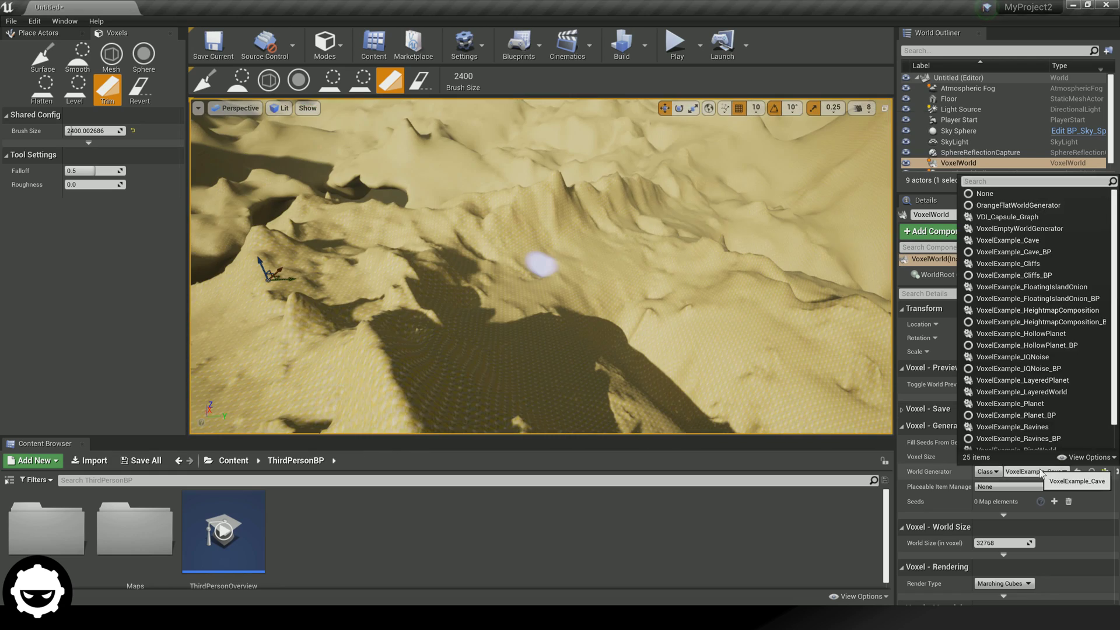
{"action": "left_click", "coordinate": [1025, 470]}
{"action": "mouse_move", "coordinate": [562, 255]}
{"action": "right_mouse_down"}
{"action": "mouse_move", "coordinate": [562, 230]}
{"action": "mouse_move", "coordinate": [534, 283]}
{"action": "mouse_move", "coordinate": [513, 249]}
{"action": "mouse_move", "coordinate": [700, 212]}
{"action": "mouse_move", "coordinate": [764, 215]}
{"action": "mouse_move", "coordinate": [514, 196]}
{"action": "mouse_move", "coordinate": [576, 263]}
{"action": "mouse_move", "coordinate": [549, 280]}
{"action": "right_mouse_up"}
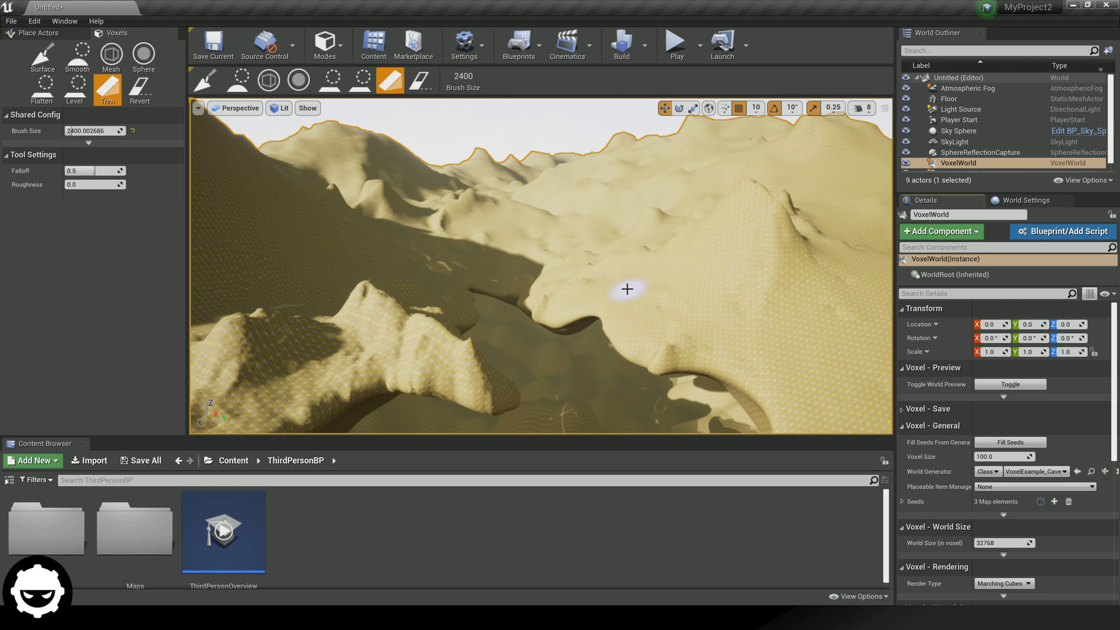
Step: Switch the editor from Voxels to Select mode and select the voxel terrain
{"action": "key", "text": "Escape"}
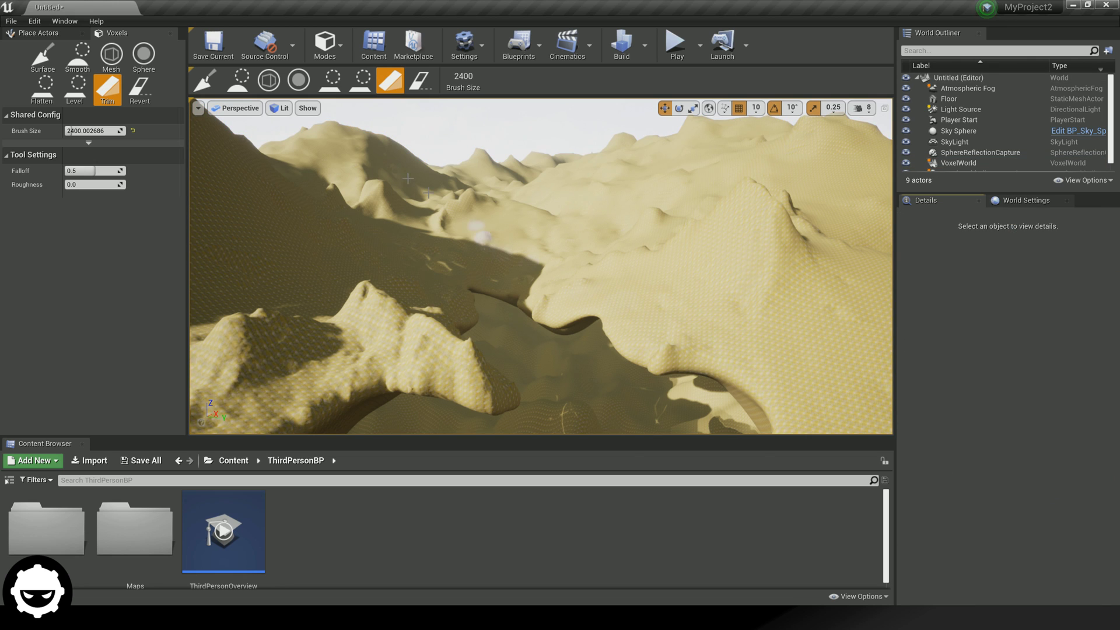
{"action": "left_click", "coordinate": [327, 44]}
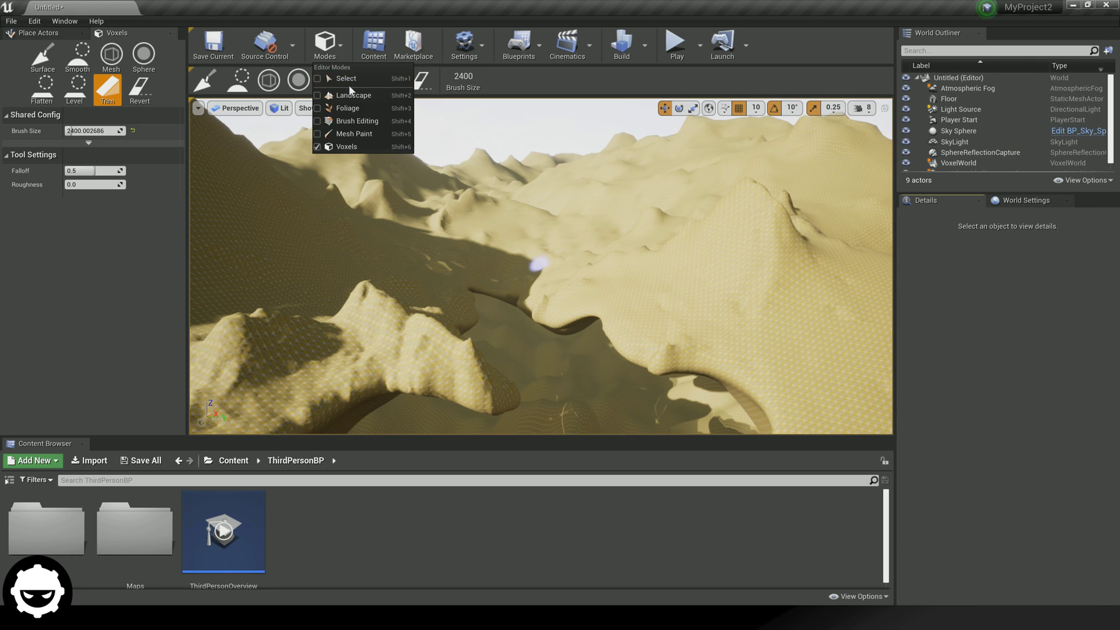
{"action": "left_click", "coordinate": [343, 78]}
{"action": "left_click", "coordinate": [557, 259]}
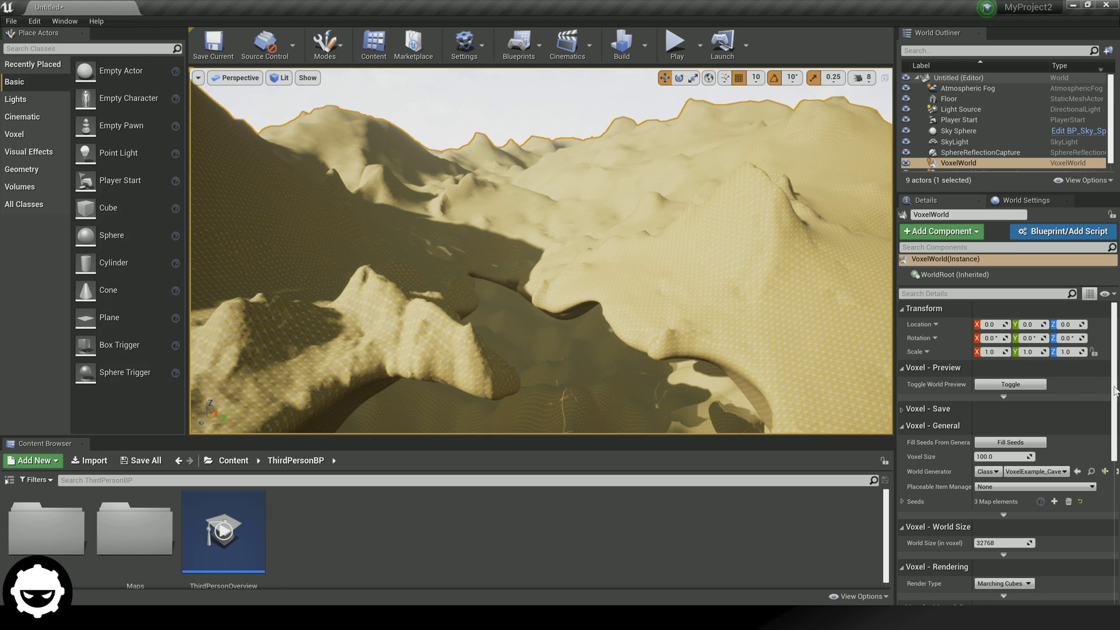
Step: Set the VoxelWorld's Render Type to Cubic
{"action": "scroll", "coordinate": [1079, 420], "scroll_direction": "down", "scroll_amount": 4}
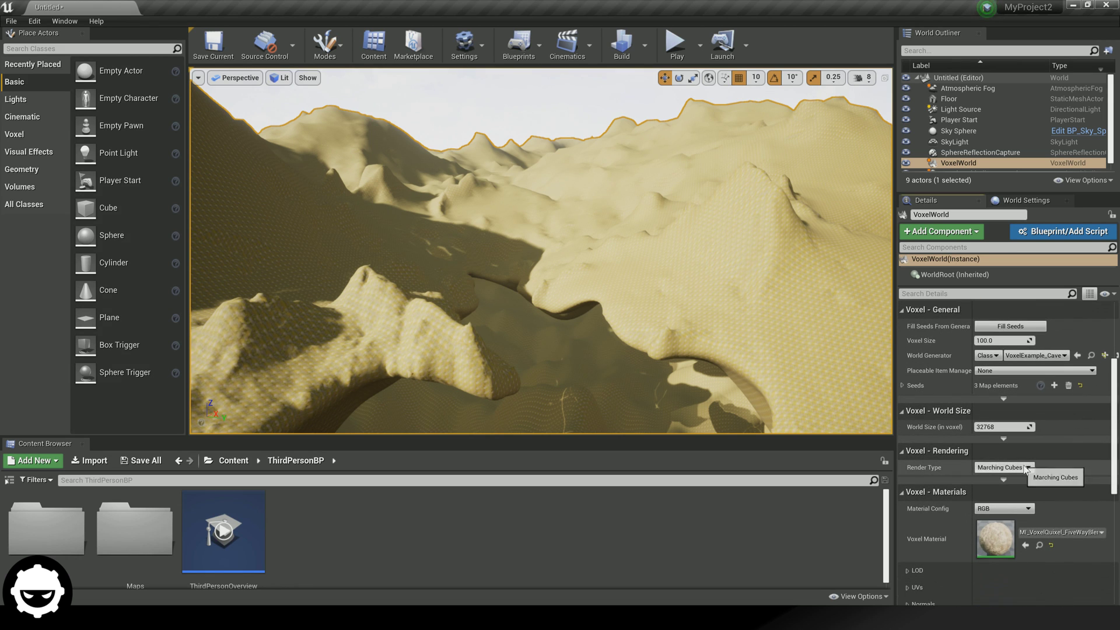
{"action": "left_click", "coordinate": [1028, 468]}
{"action": "left_click", "coordinate": [985, 484]}
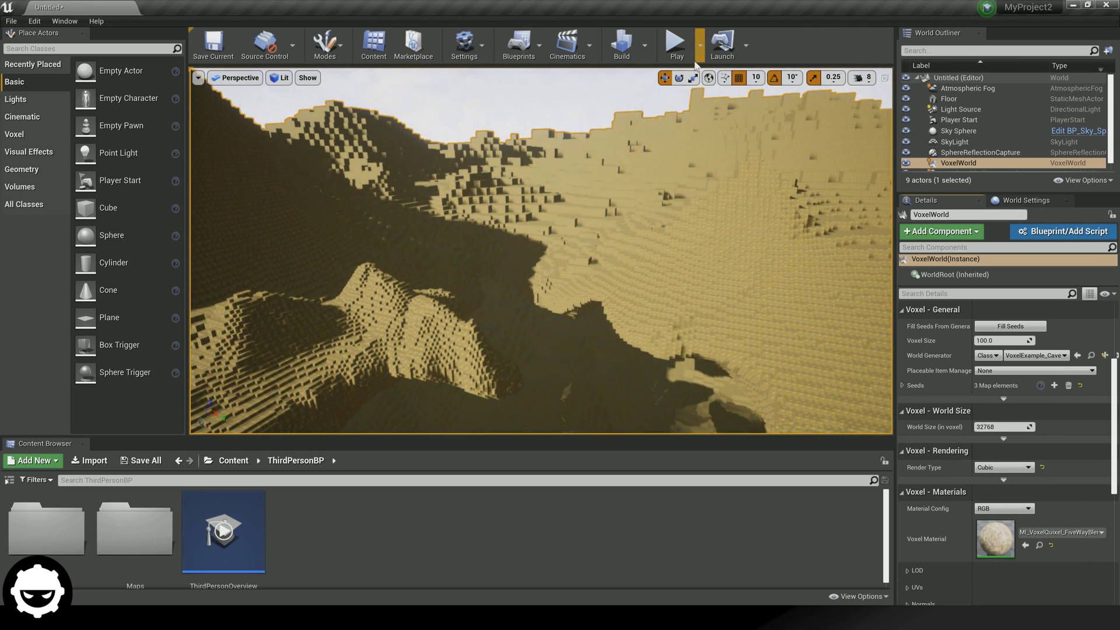
Step: Override the level's game mode with ThirdPersonGameMode in the World Settings
{"action": "left_click", "coordinate": [1014, 210]}
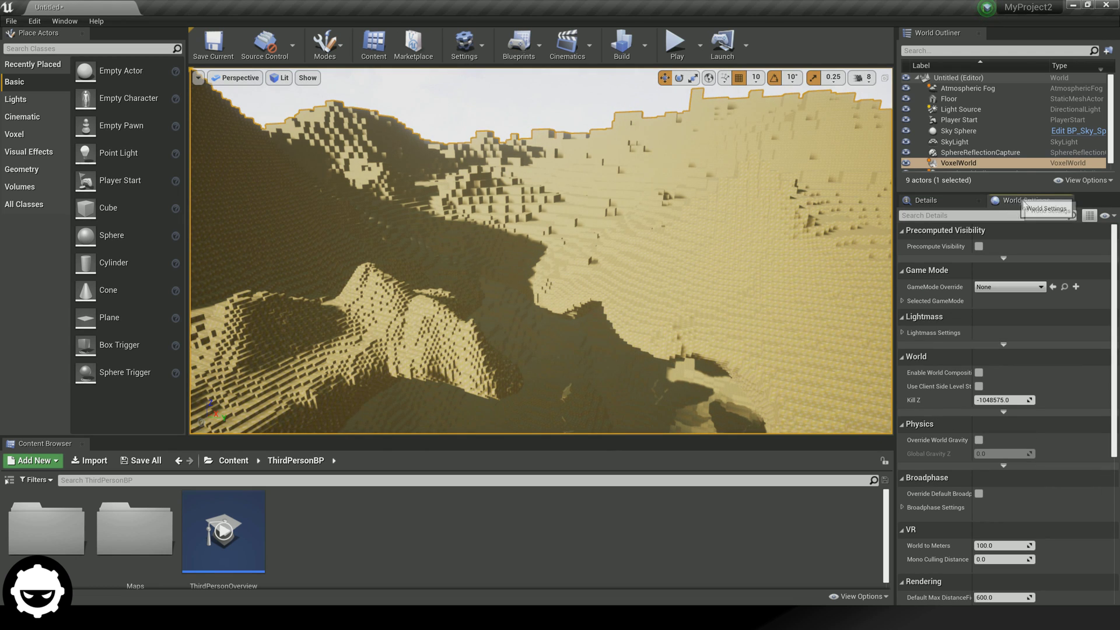
{"action": "left_click", "coordinate": [34, 21]}
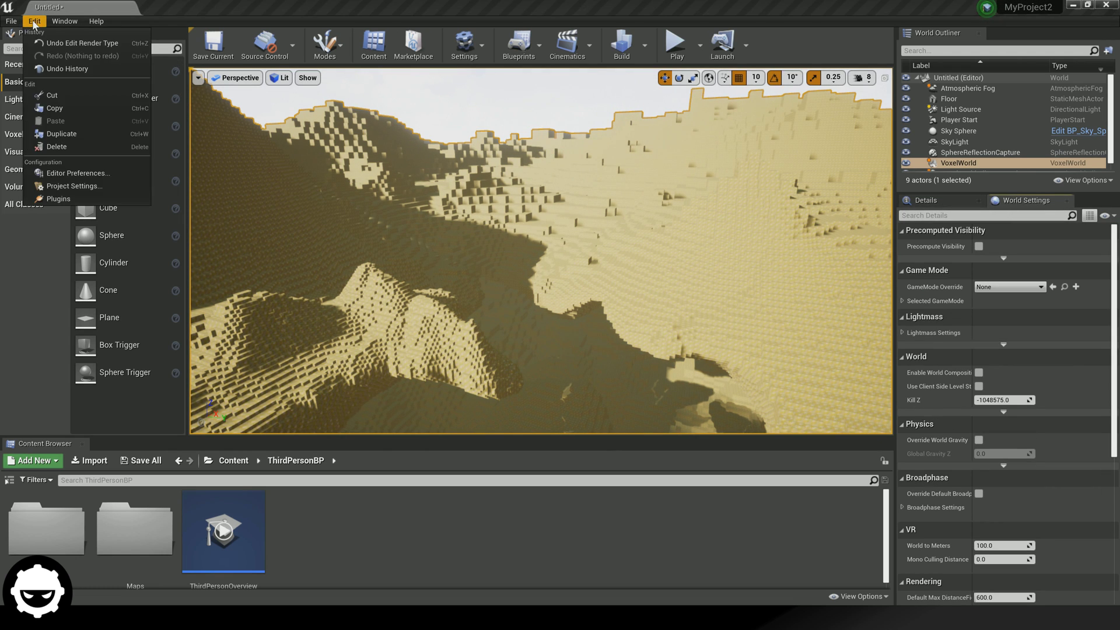
{"action": "mouse_move", "coordinate": [65, 21]}
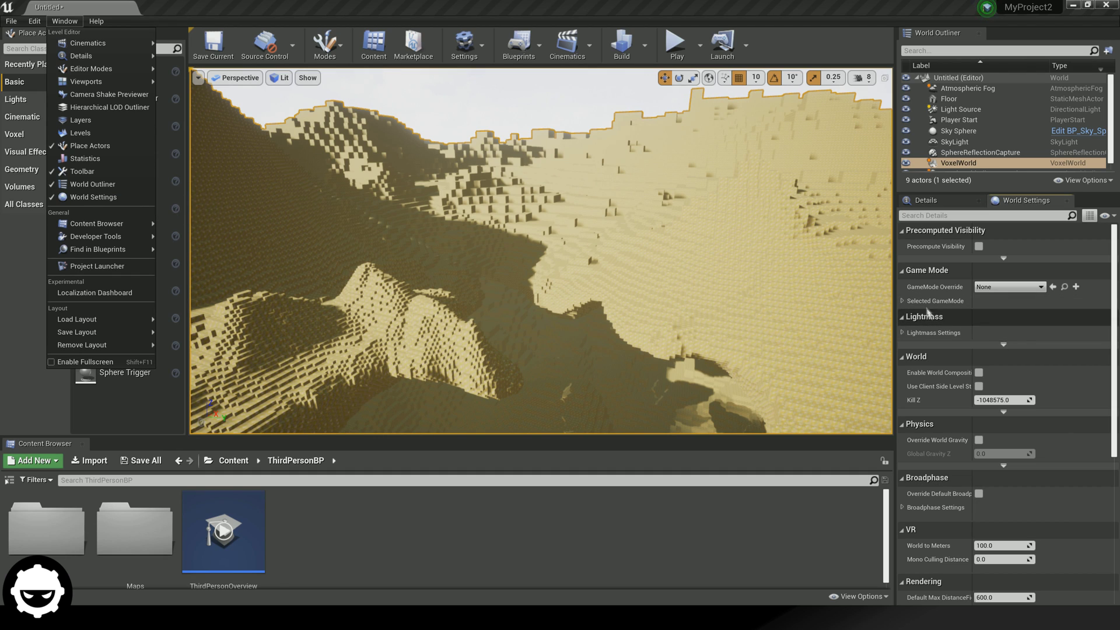
{"action": "left_click", "coordinate": [997, 287]}
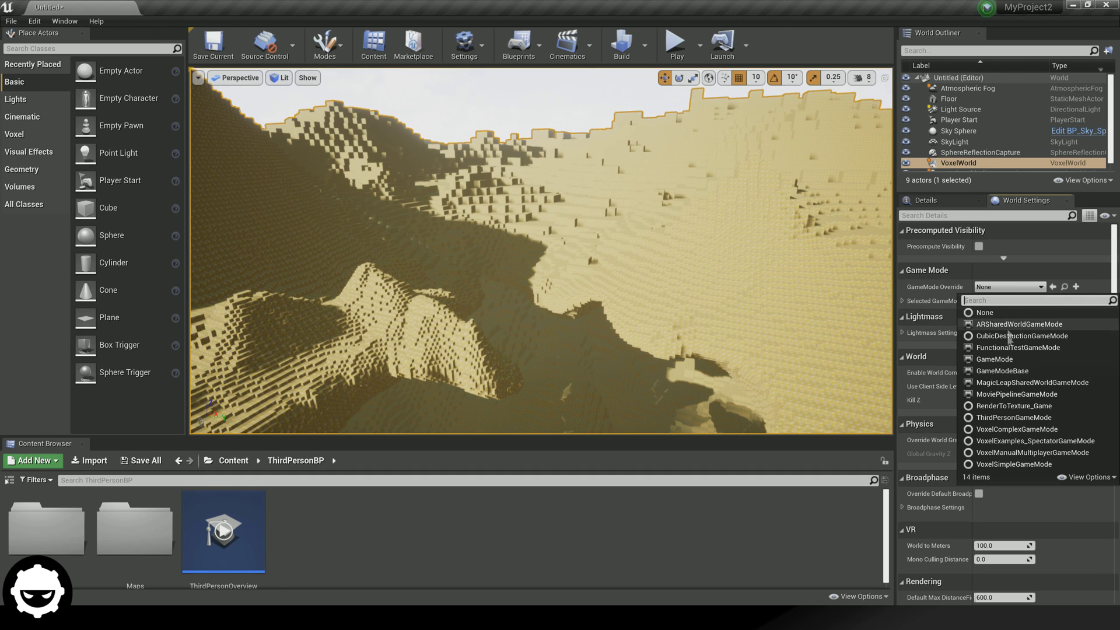
{"action": "left_click", "coordinate": [1015, 418]}
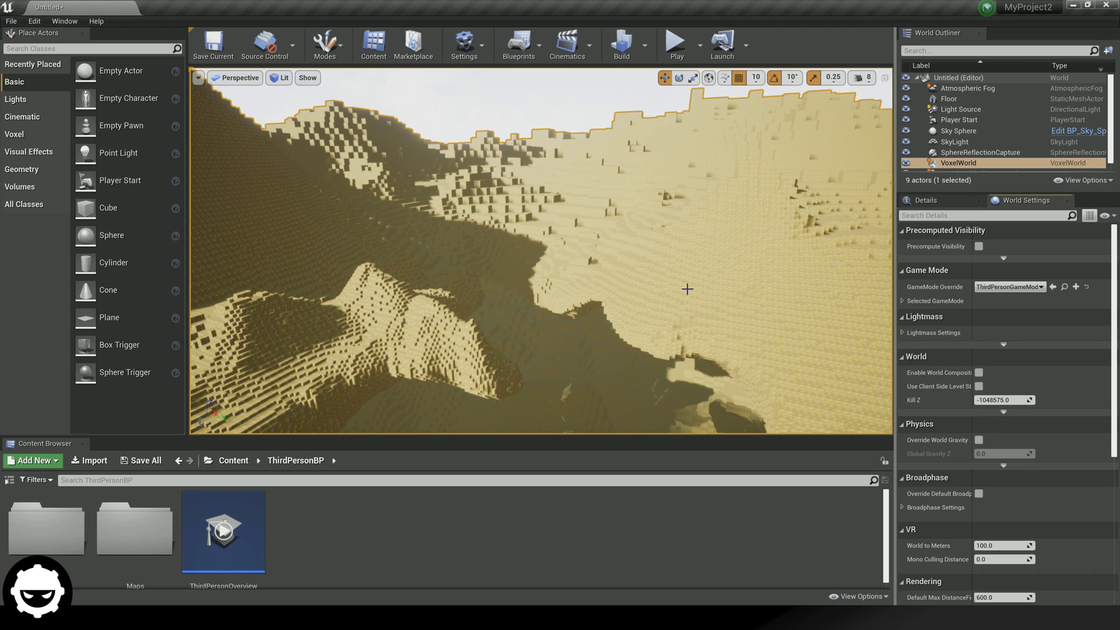
Step: Set the selected game mode's Player Controller Class to VoxelComplexController
{"action": "left_click", "coordinate": [903, 300]}
{"action": "left_click", "coordinate": [998, 346]}
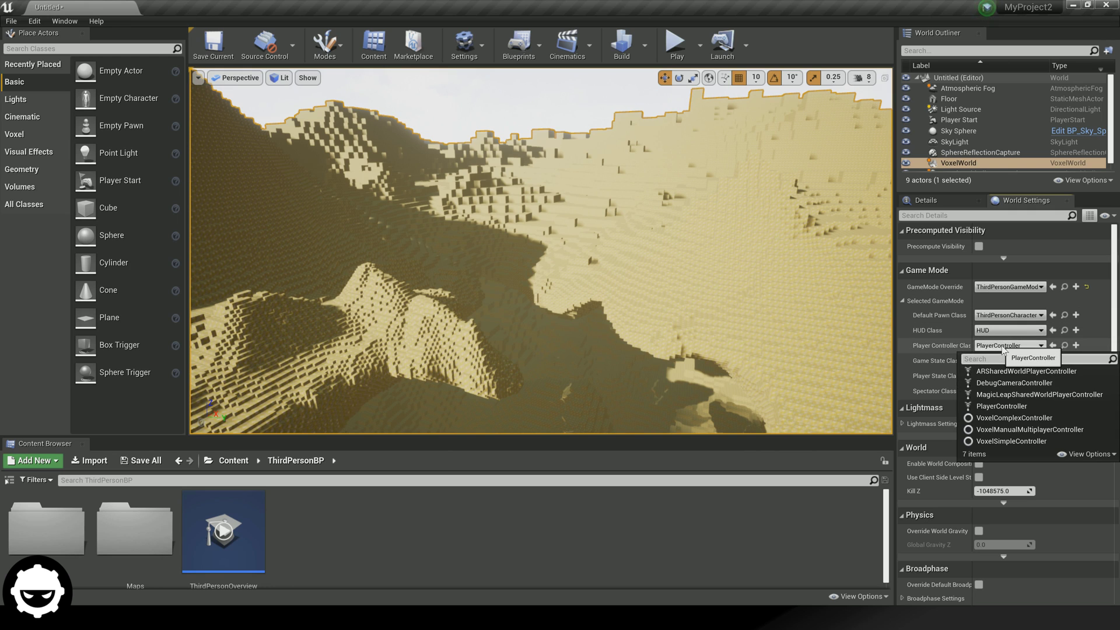
{"action": "left_click", "coordinate": [1012, 416]}
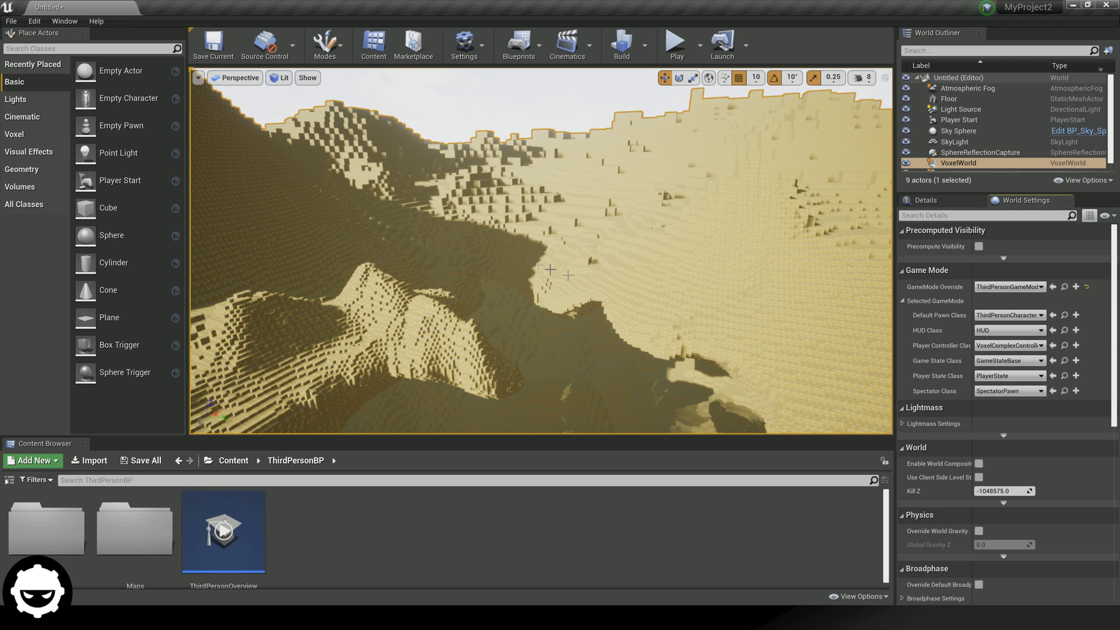
Step: Play the level and run the third-person character around the floor inside the cubic voxel cave
{"action": "left_click", "coordinate": [675, 42]}
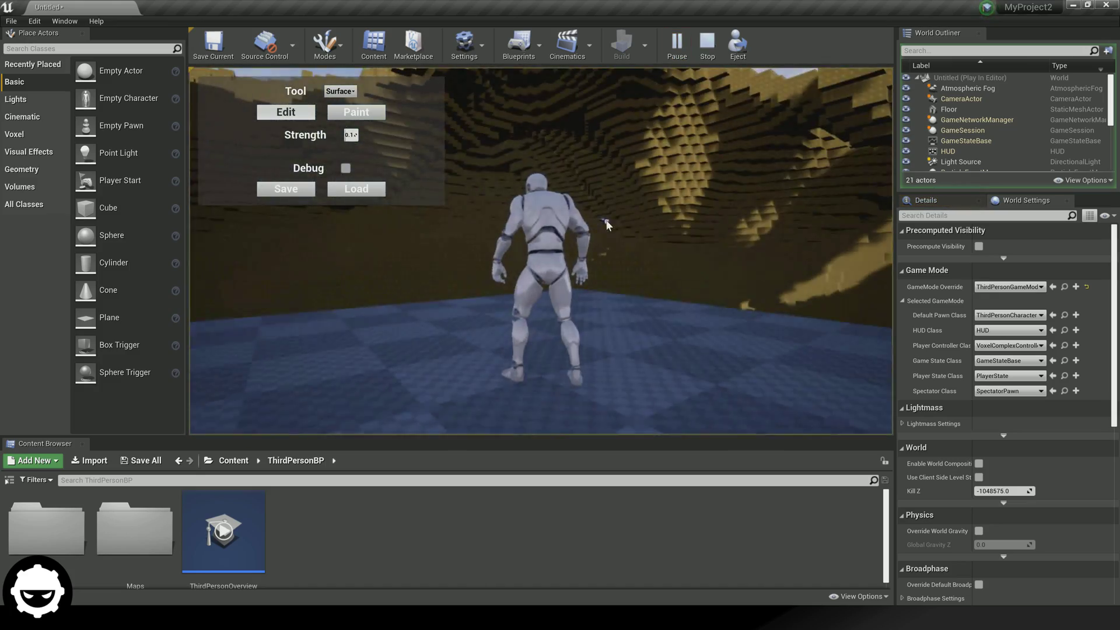
{"action": "key", "text": "w"}
{"action": "key", "text": "a"}
{"action": "key", "text": "s"}
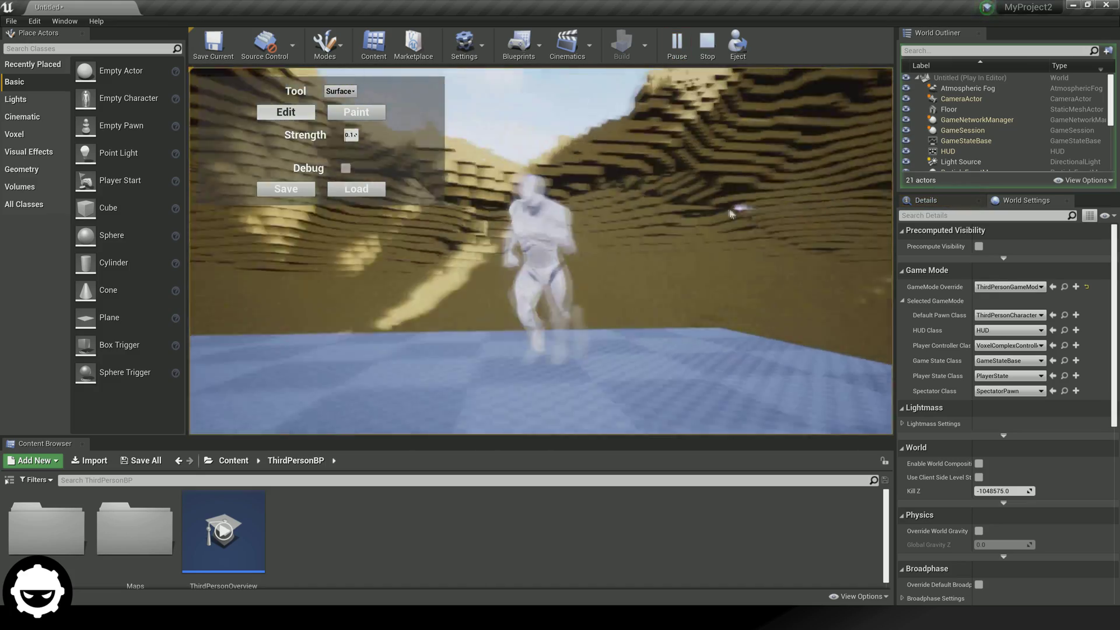
{"action": "key", "text": "w"}
{"action": "key", "text": "d"}
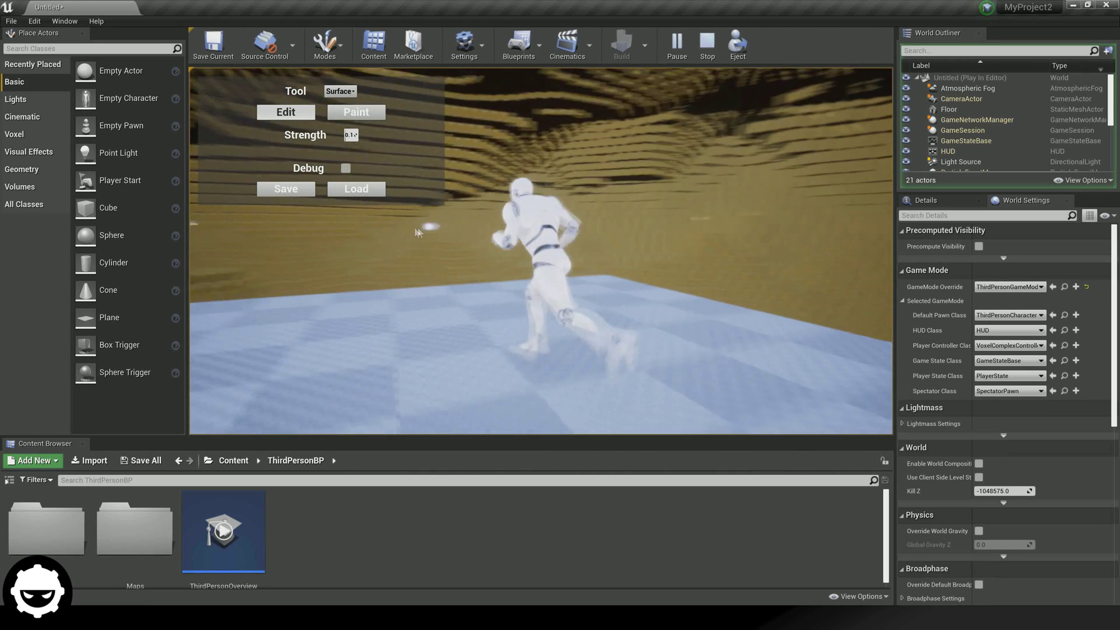
{"action": "key", "text": "w"}
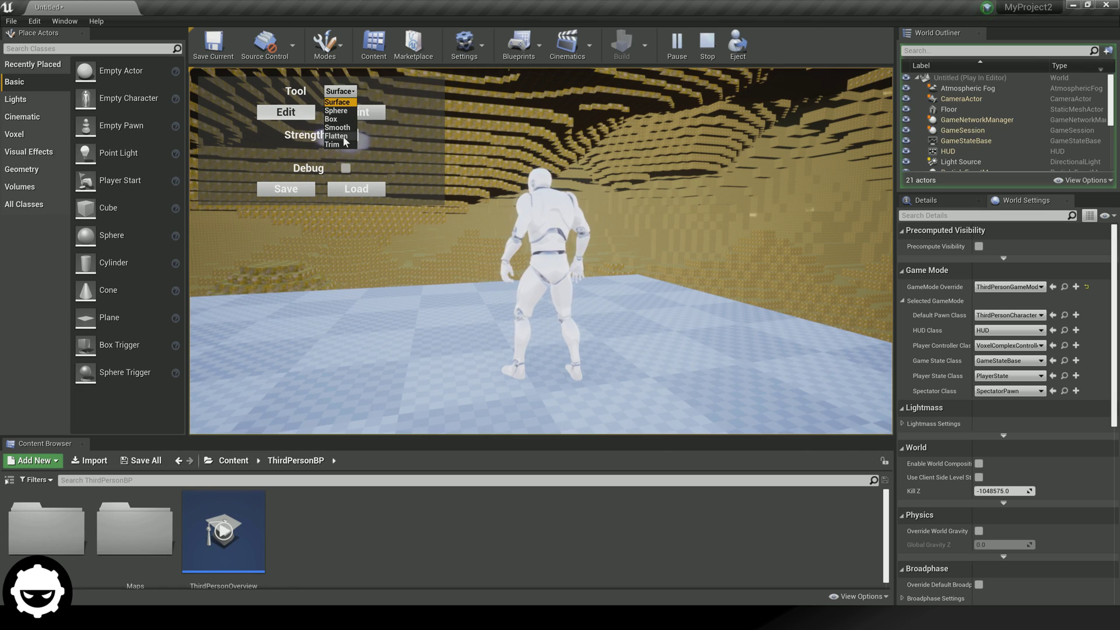
Step: Sculpt the cubic cave wall with the Surface tool in Edit mode, raising the strength to 1.0, and end the play session
{"action": "left_click_drag", "start_coordinate": [467, 133], "coordinate": [390, 113]}
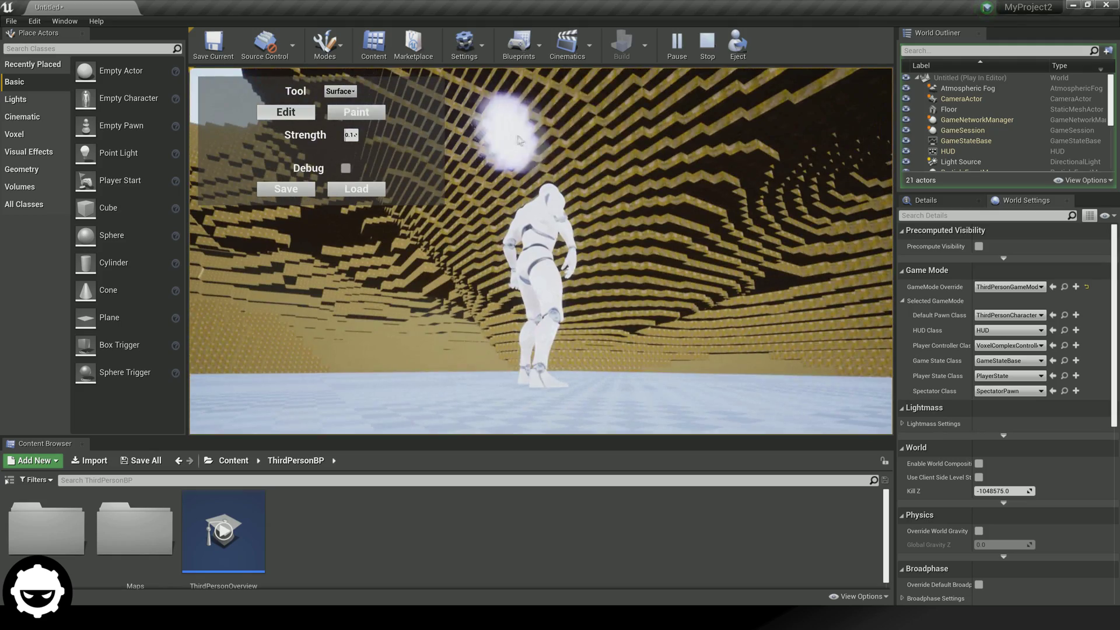
{"action": "mouse_move", "coordinate": [612, 117]}
{"action": "left_mouse_down"}
{"action": "mouse_move", "coordinate": [583, 120]}
{"action": "mouse_move", "coordinate": [592, 127]}
{"action": "mouse_move", "coordinate": [612, 105]}
{"action": "left_mouse_up"}
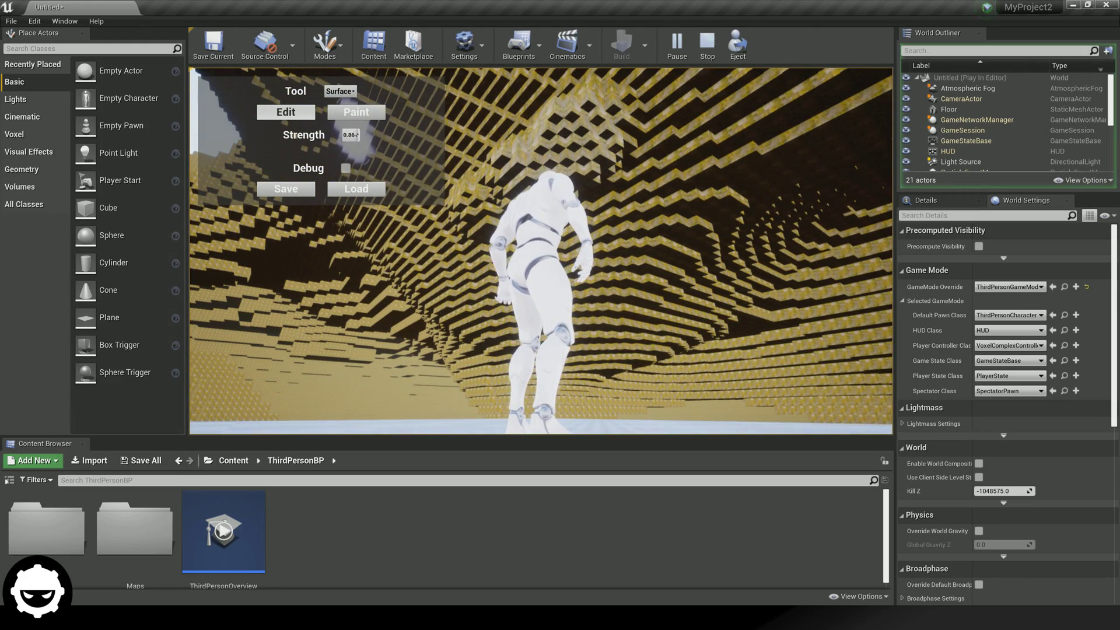
{"action": "left_click_drag", "start_coordinate": [603, 128], "coordinate": [569, 132]}
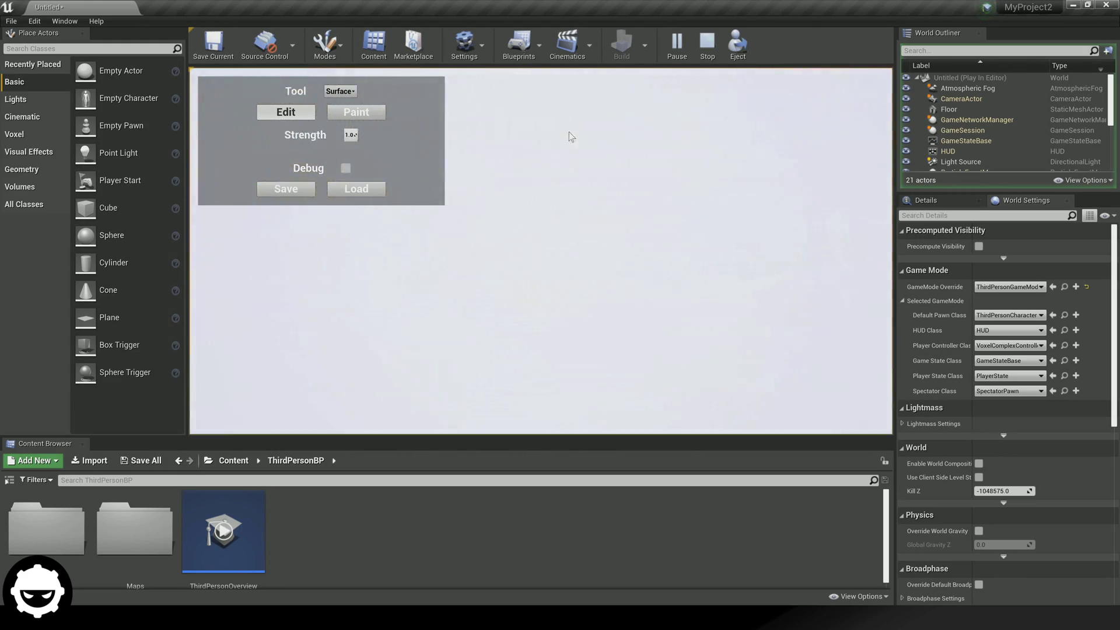
{"action": "left_click_drag", "start_coordinate": [710, 145], "coordinate": [849, 168]}
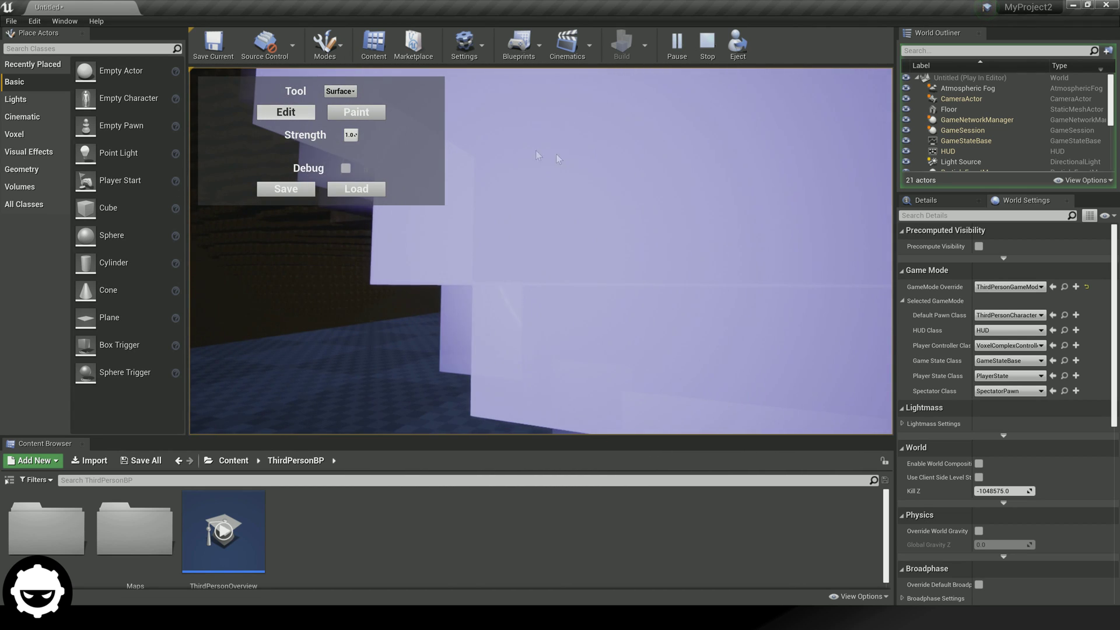
{"action": "left_click", "coordinate": [706, 57]}
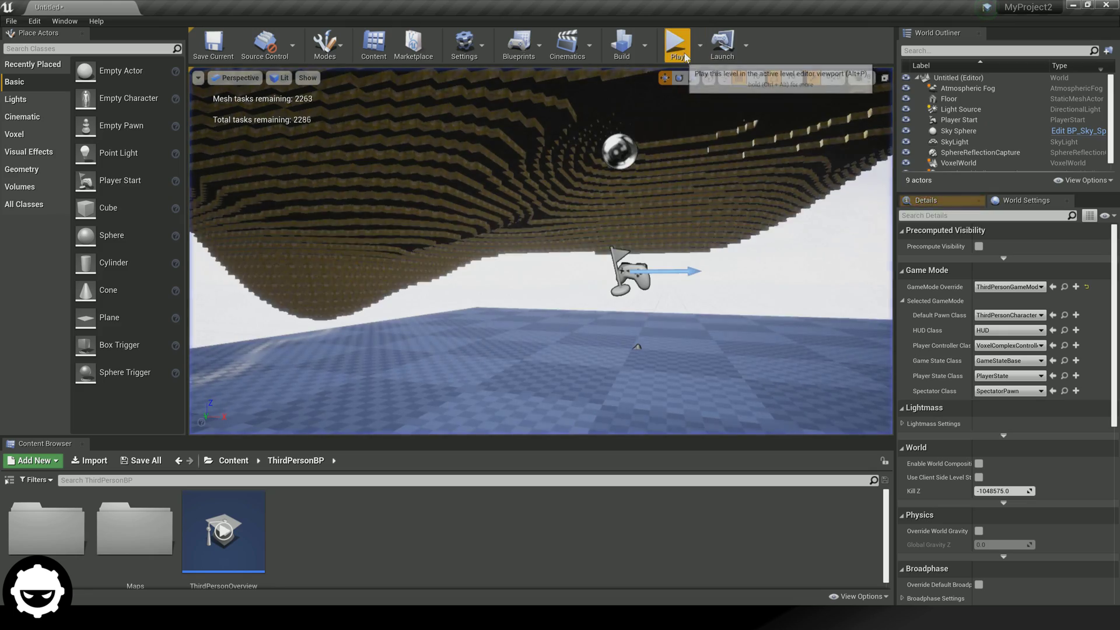
Step: Play the level again and paint the cubic cave wall with the Surface tool in Paint mode using RGB
{"action": "left_click", "coordinate": [683, 58]}
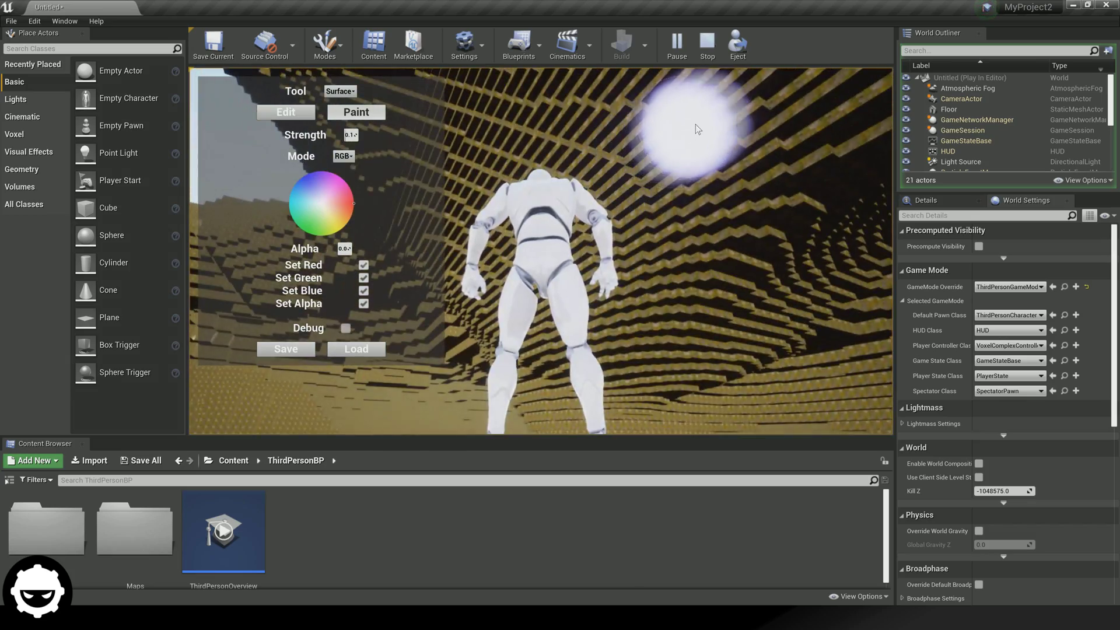
{"action": "mouse_move", "coordinate": [669, 169]}
{"action": "left_mouse_down"}
{"action": "mouse_move", "coordinate": [656, 155]}
{"action": "mouse_move", "coordinate": [683, 168]}
{"action": "mouse_move", "coordinate": [692, 146]}
{"action": "mouse_move", "coordinate": [669, 173]}
{"action": "left_mouse_up"}
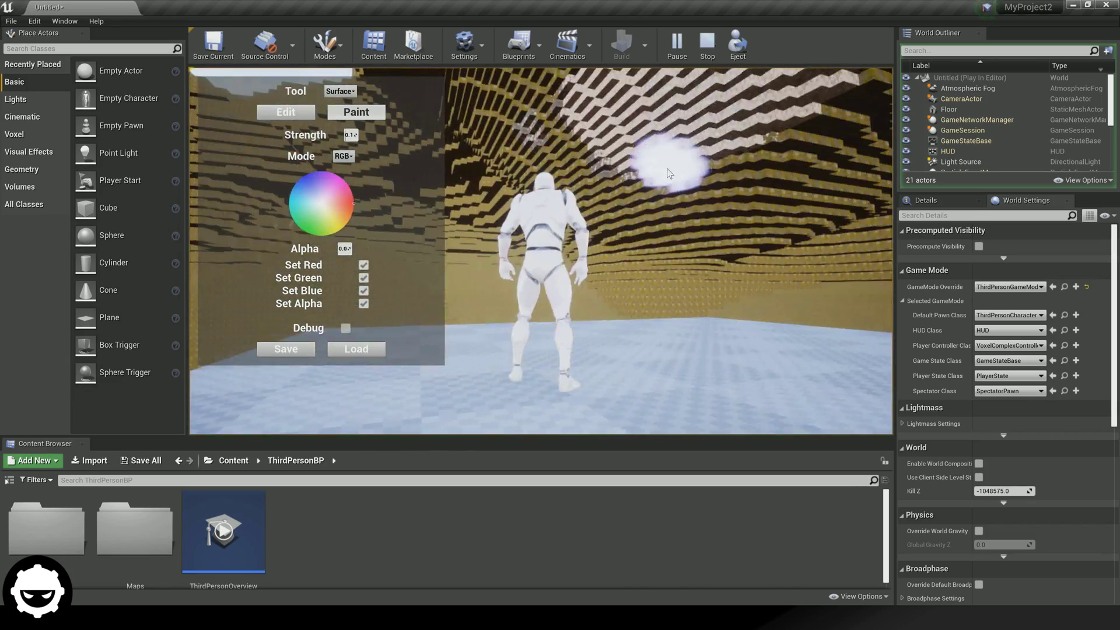